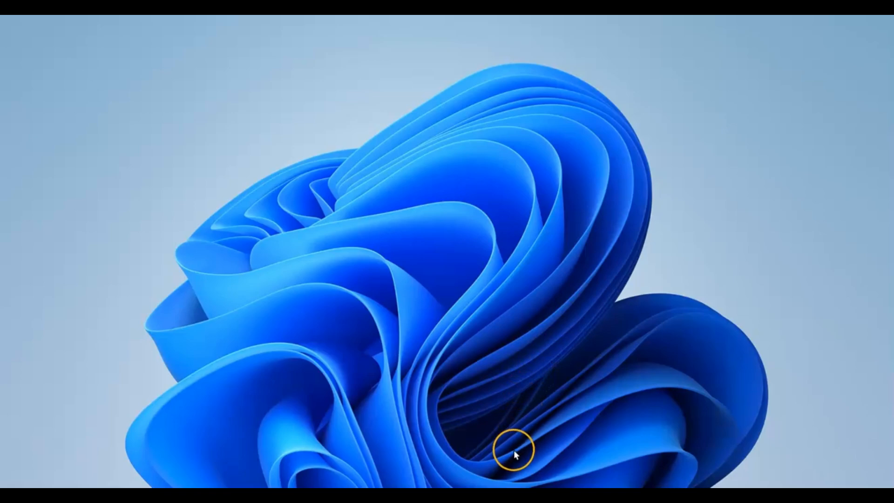
Step: Open an InPrivate browser window and go to youtube.com
{"action": "left_click", "coordinate": [538, 457]}
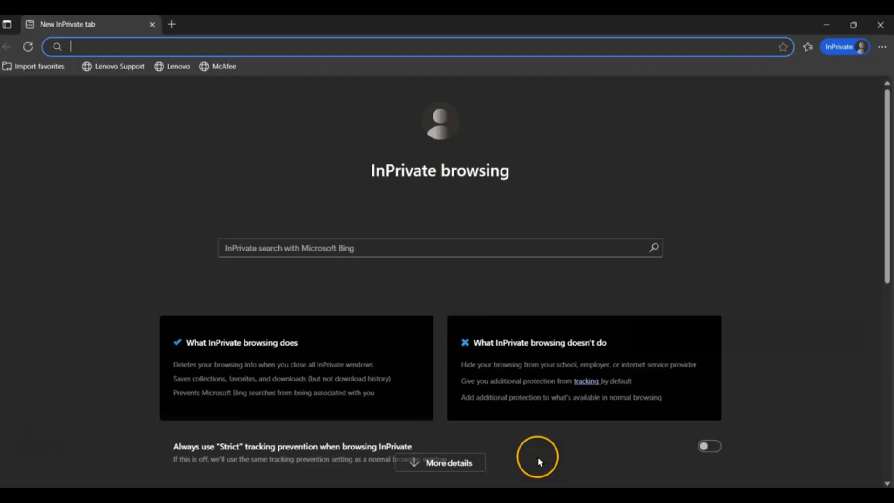
{"action": "left_click", "coordinate": [186, 48]}
{"action": "type", "text": "you"}
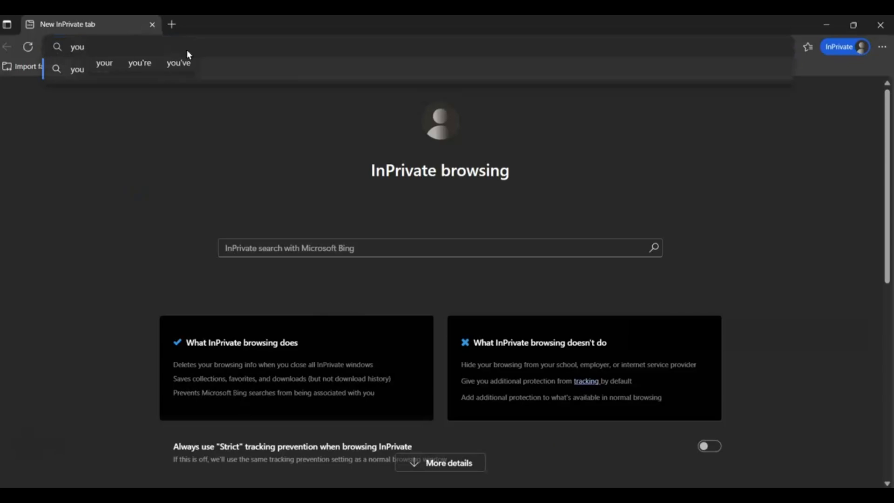
{"action": "type", "text": "tube"}
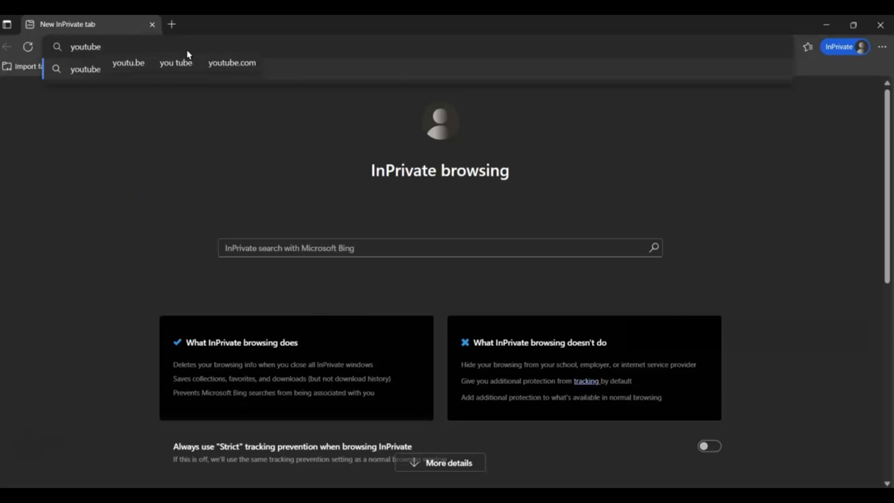
{"action": "type", "text": ".com"}
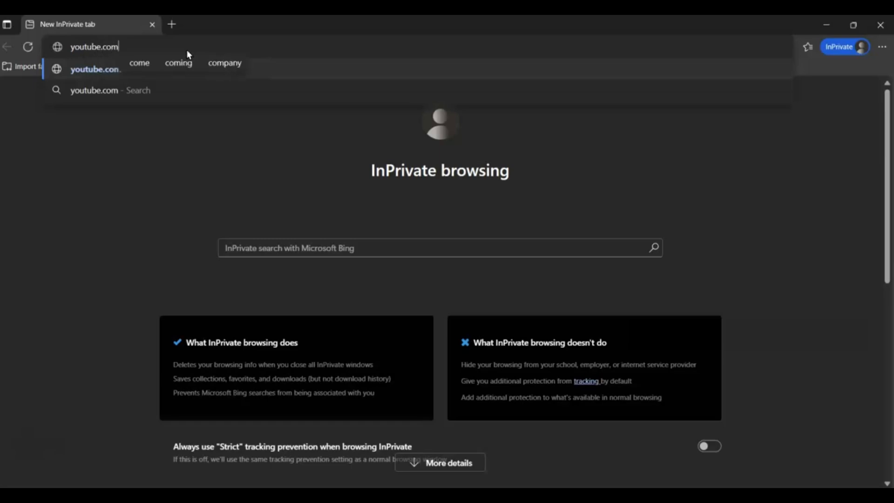
{"action": "key", "text": "Return"}
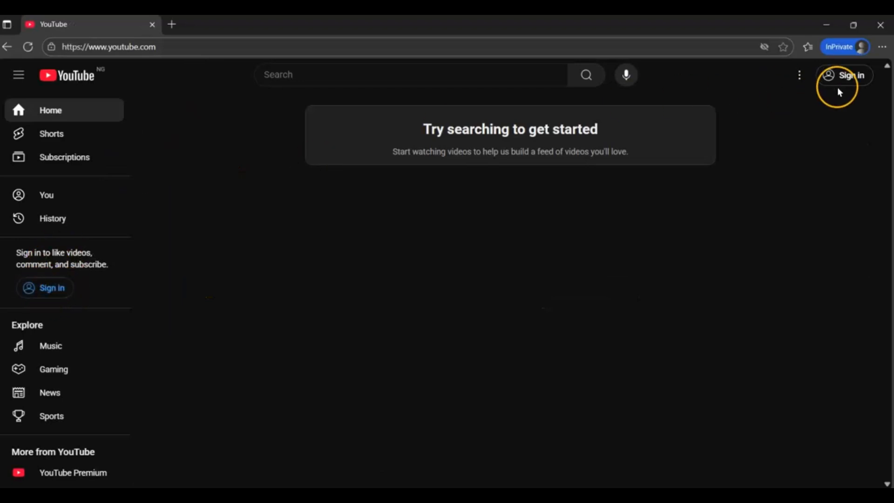
Step: Sign in to YouTube and start creating a channel for the signed-in account
{"action": "left_click", "coordinate": [856, 80]}
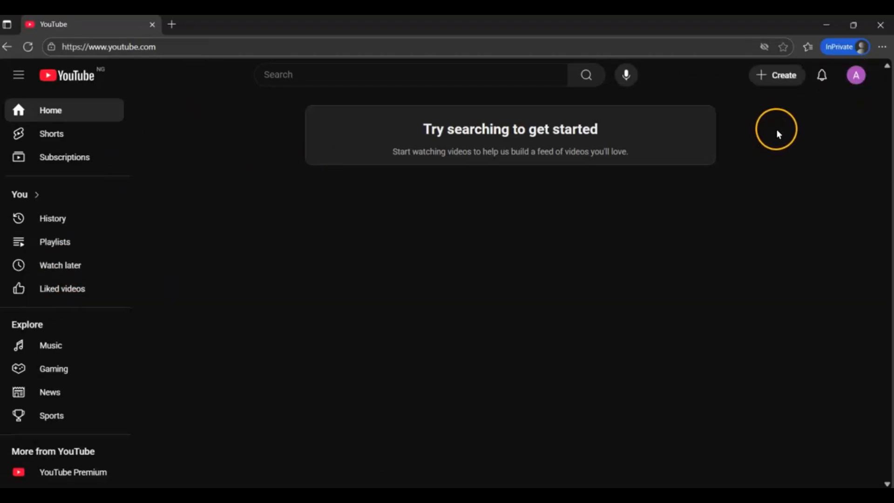
{"action": "left_click", "coordinate": [858, 81]}
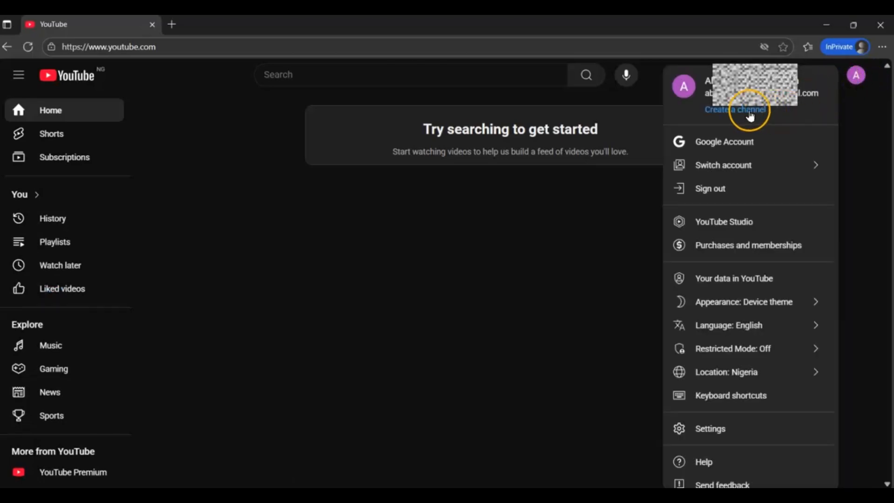
{"action": "left_click", "coordinate": [745, 111]}
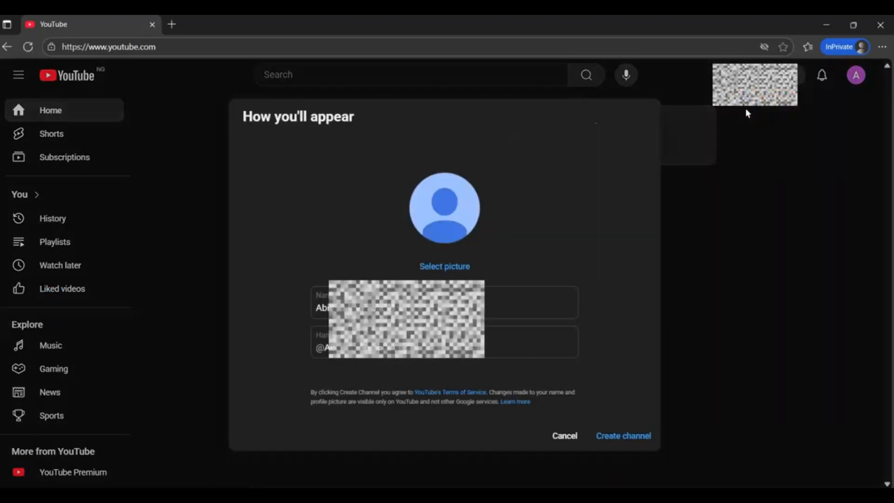
{"action": "left_click", "coordinate": [425, 306]}
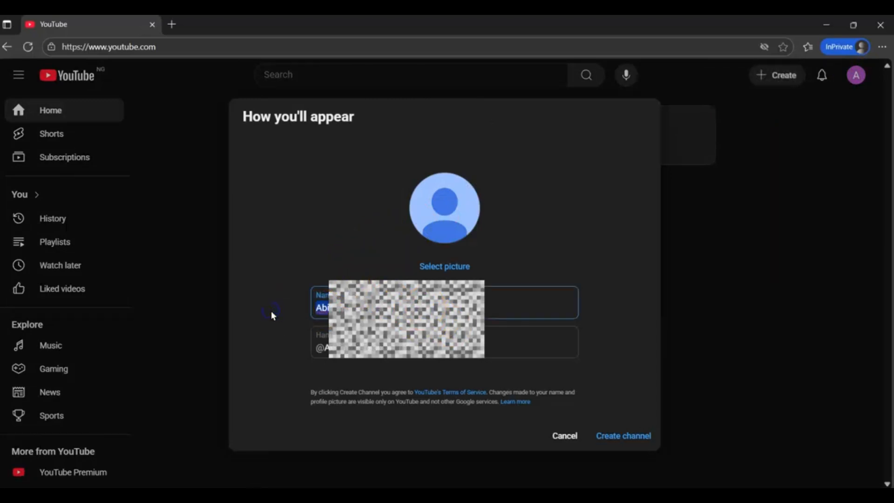
{"action": "type", "text": "The Digital Workspace"}
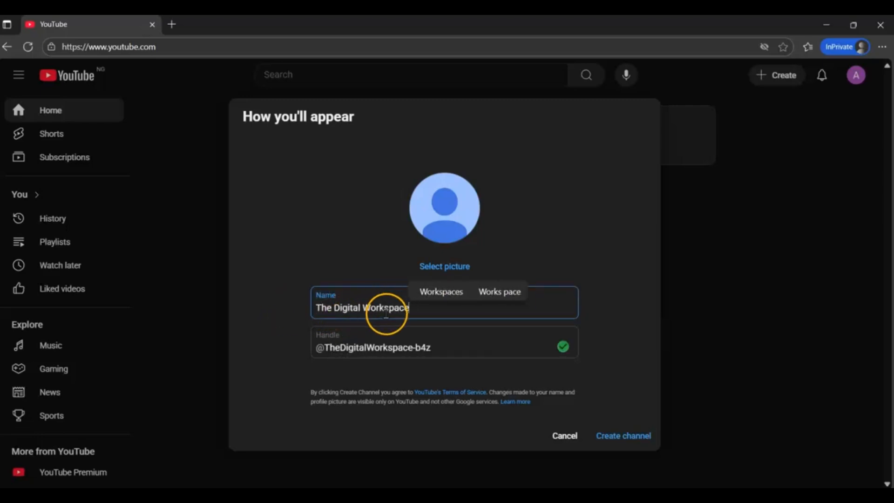
{"action": "left_click", "coordinate": [467, 346]}
{"action": "key", "text": "BackSpace"}
{"action": "type", "text": "orks"}
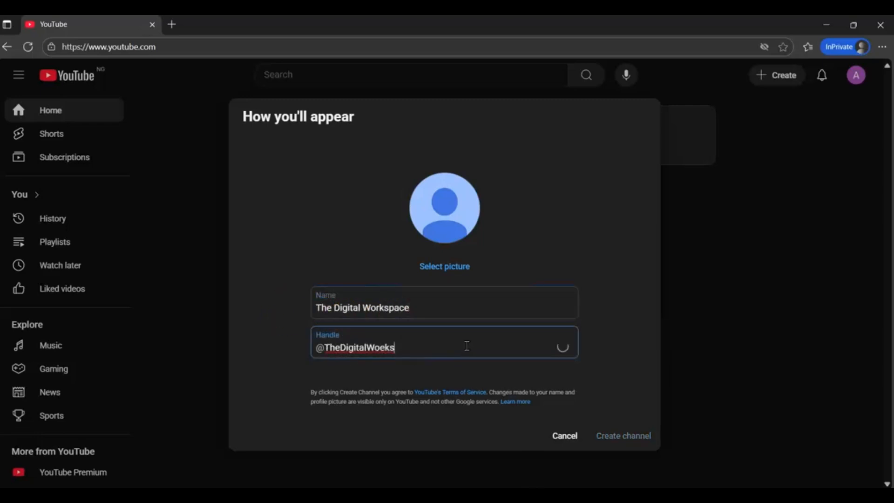
{"action": "key", "text": "BackSpace"}
{"action": "key", "text": "BackSpace"}
{"action": "key", "text": "BackSpace"}
{"action": "type", "text": "rkspace25"}
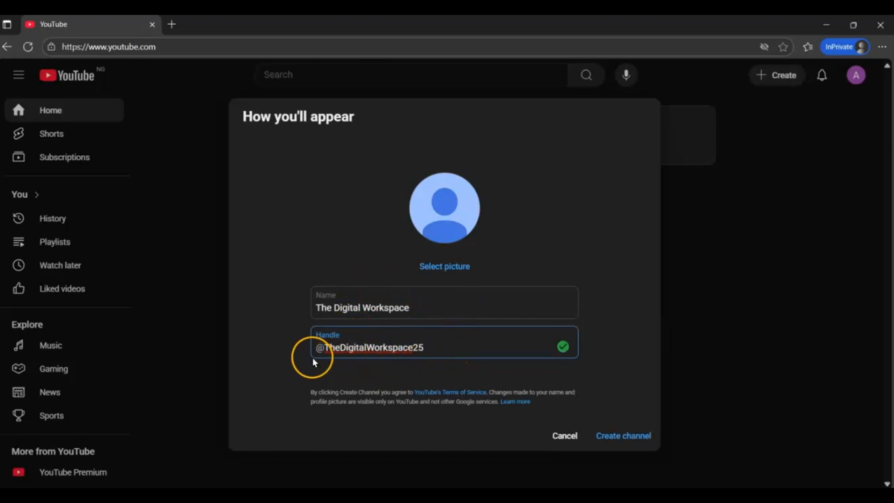
{"action": "left_click", "coordinate": [357, 307]}
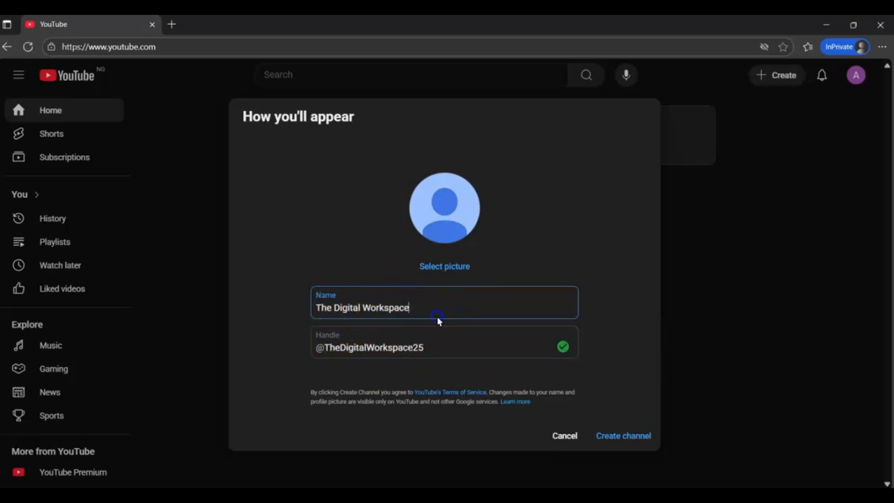
{"action": "left_click_drag", "start_coordinate": [437, 317], "coordinate": [302, 326]}
{"action": "left_click_drag", "start_coordinate": [454, 348], "coordinate": [290, 349]}
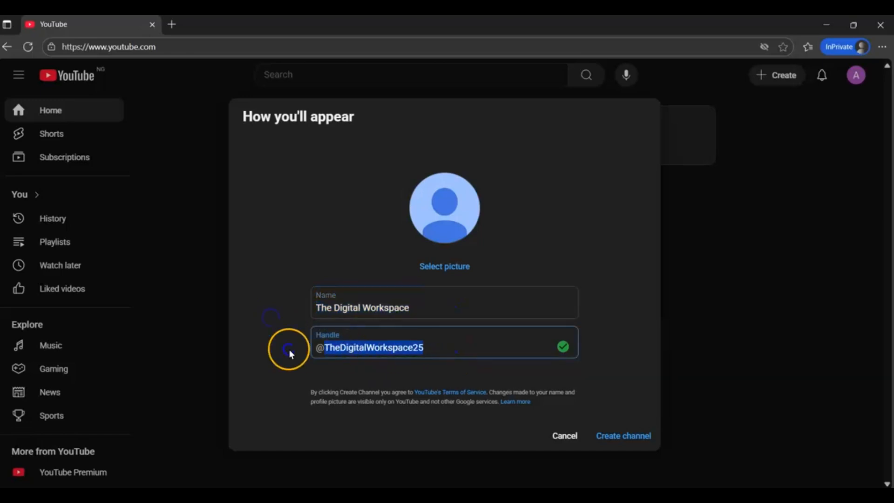
{"action": "left_click", "coordinate": [466, 348]}
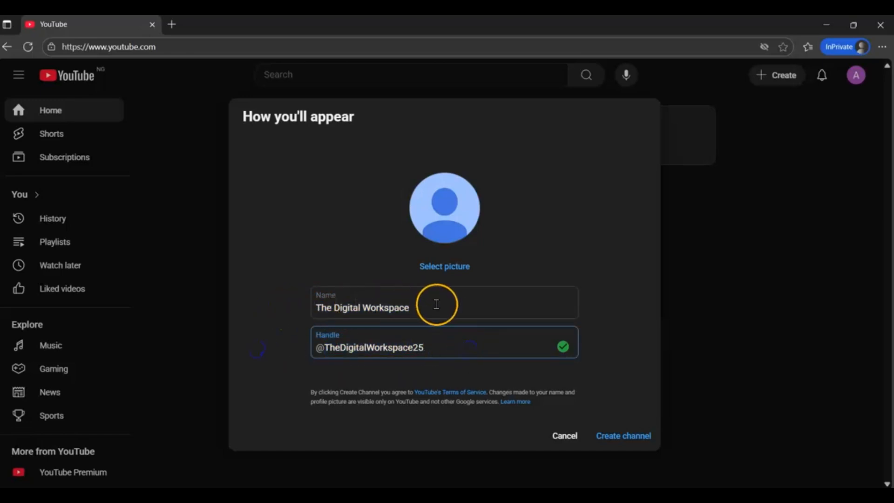
{"action": "left_click_drag", "start_coordinate": [436, 304], "coordinate": [276, 313]}
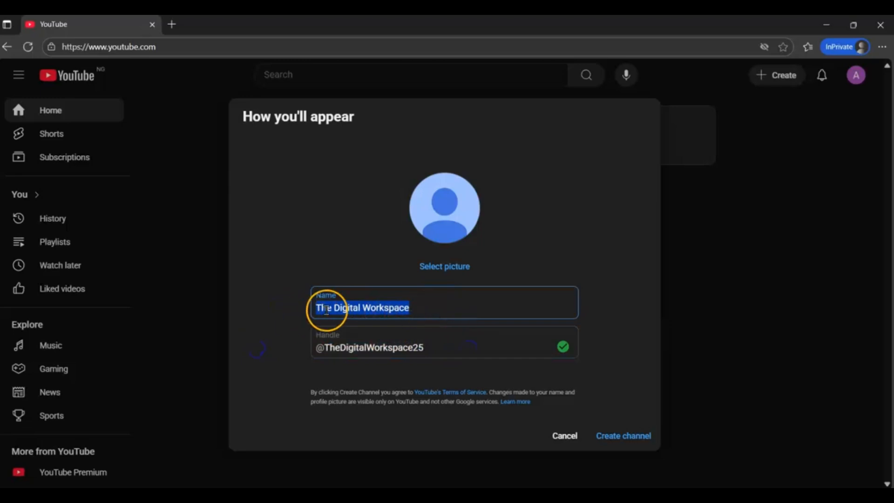
{"action": "left_click", "coordinate": [442, 346]}
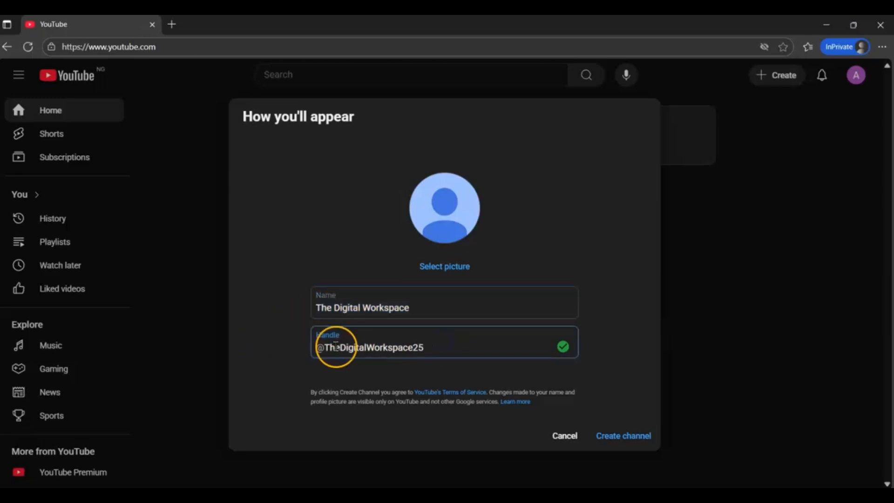
Step: Create the channel, then open it in YouTube Studio and dismiss the welcome and team introduction messages
{"action": "left_click", "coordinate": [639, 442]}
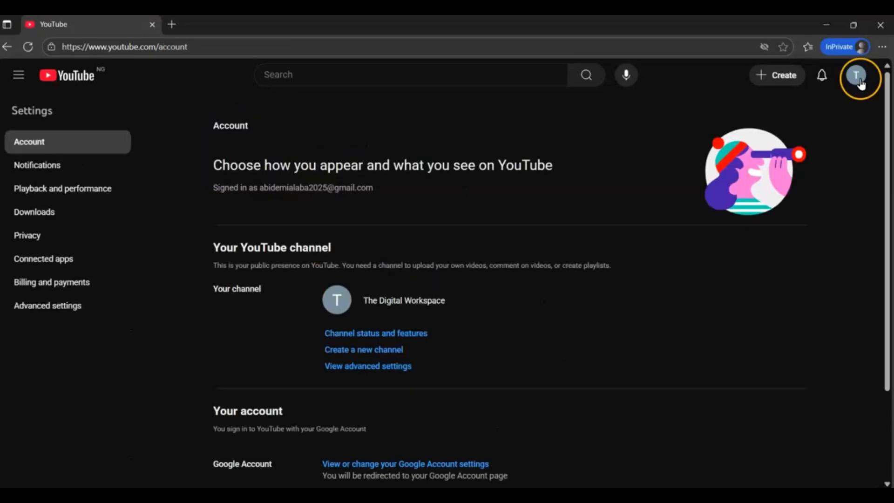
{"action": "left_click", "coordinate": [859, 79]}
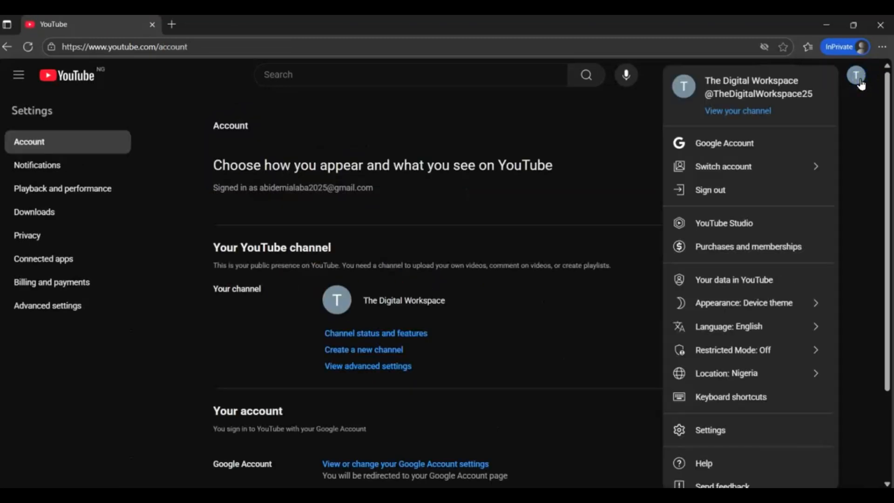
{"action": "left_click", "coordinate": [717, 225]}
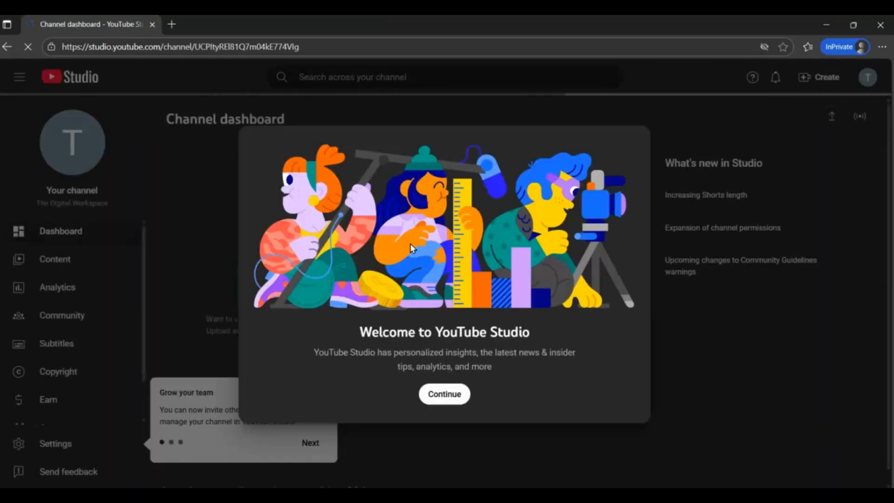
{"action": "left_click", "coordinate": [435, 393]}
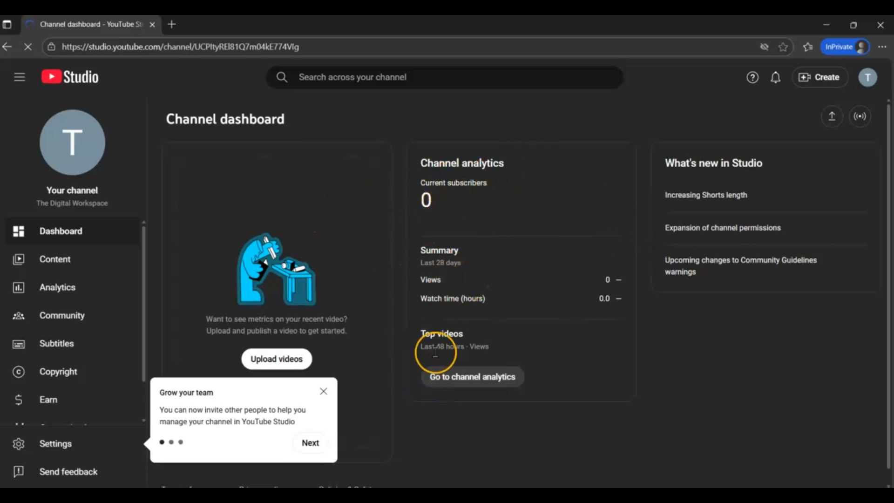
{"action": "left_click", "coordinate": [324, 392]}
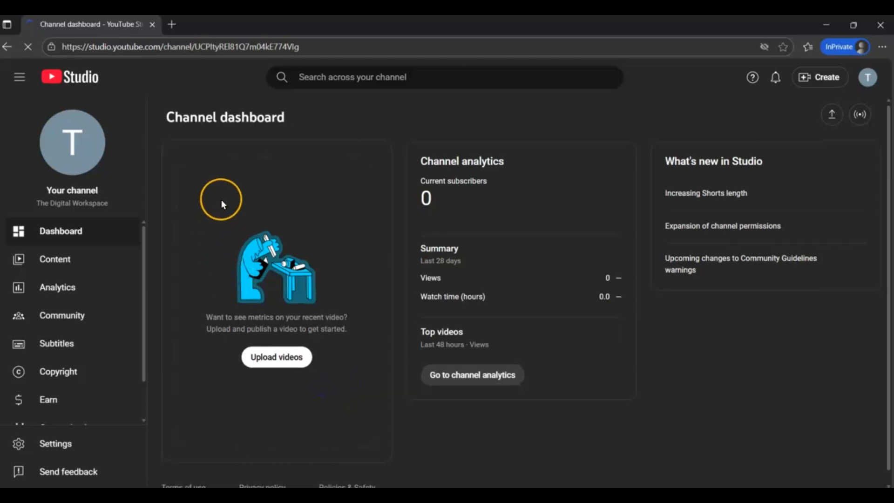
Step: Look through the channel's Dashboard, Content, Analytics and Community sections in YouTube Studio
{"action": "scroll", "coordinate": [222, 200], "scroll_direction": "down", "scroll_amount": 1}
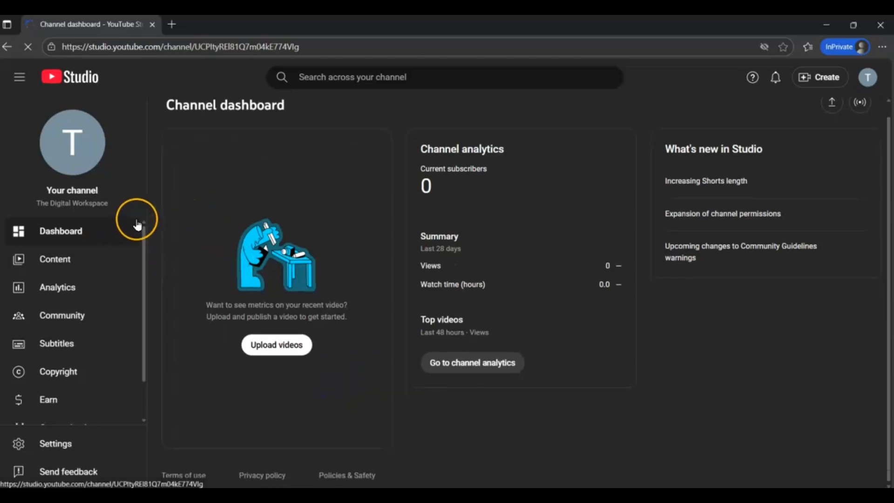
{"action": "left_click", "coordinate": [58, 231]}
{"action": "left_click", "coordinate": [50, 258]}
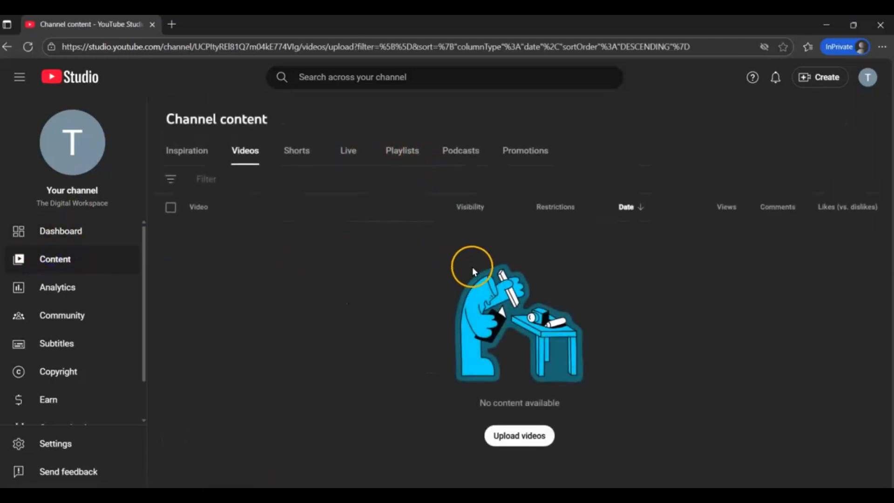
{"action": "left_click", "coordinate": [65, 290]}
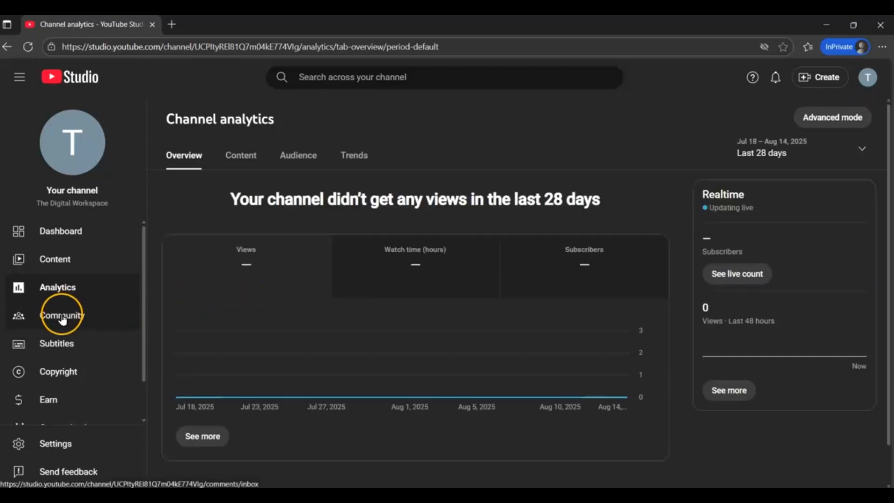
{"action": "left_click", "coordinate": [62, 320]}
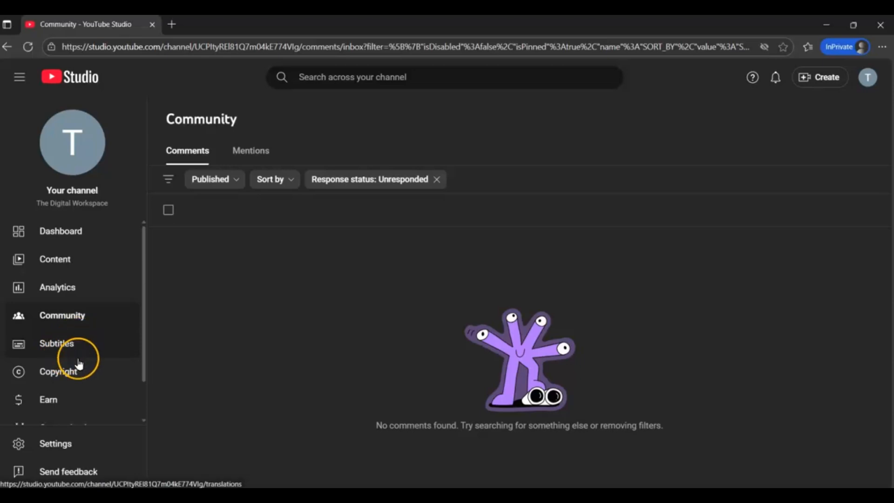
{"action": "scroll", "coordinate": [112, 361], "scroll_direction": "down", "scroll_amount": 1}
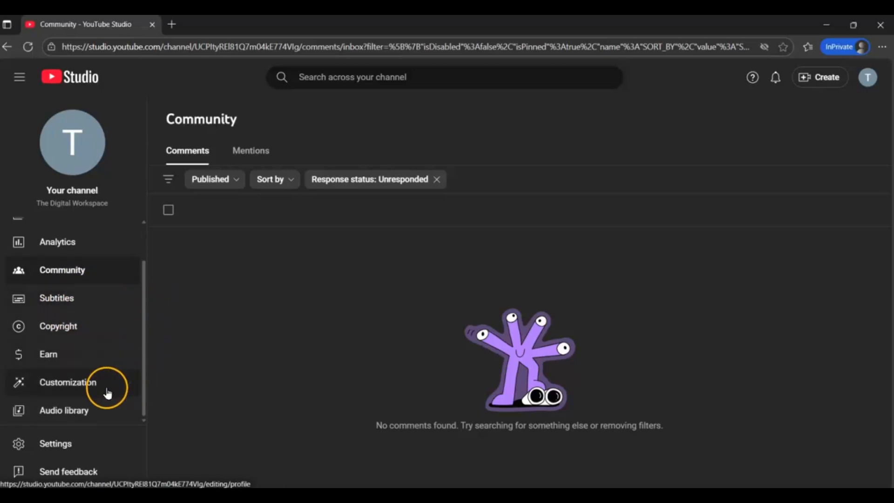
Step: Open the channel's feature eligibility settings and review what the intermediate features include
{"action": "left_click", "coordinate": [84, 445]}
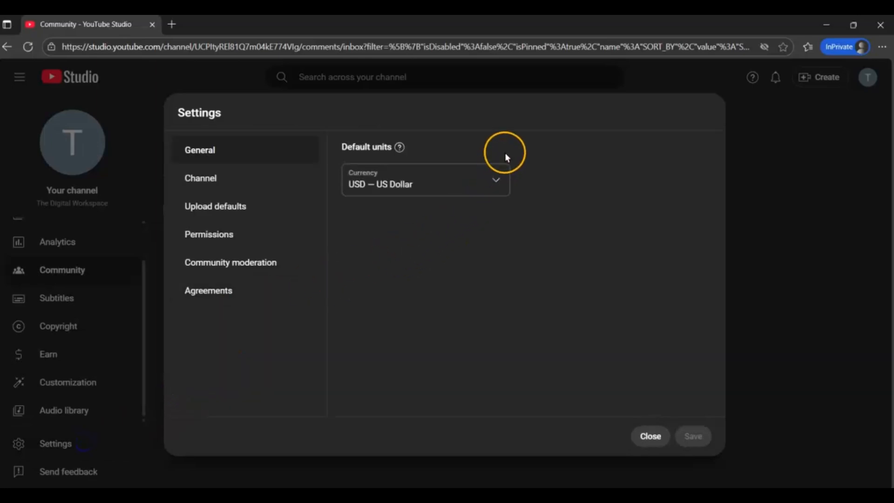
{"action": "left_click", "coordinate": [205, 182]}
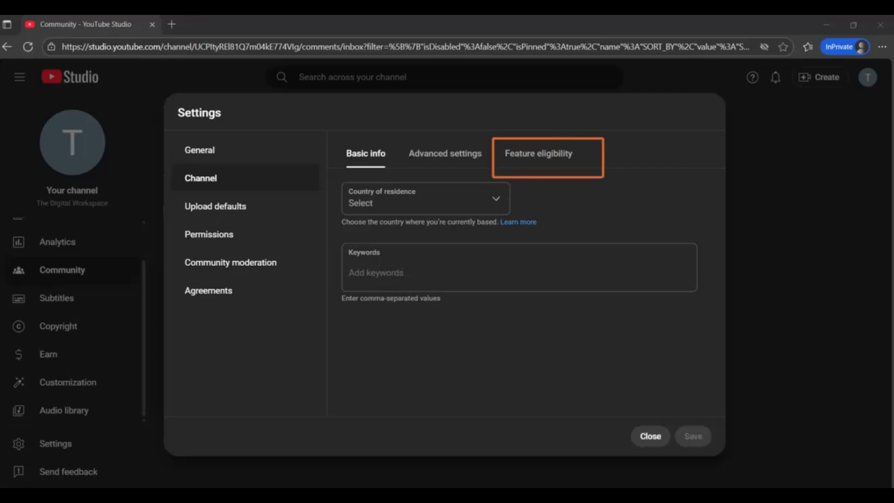
{"action": "left_click", "coordinate": [541, 161]}
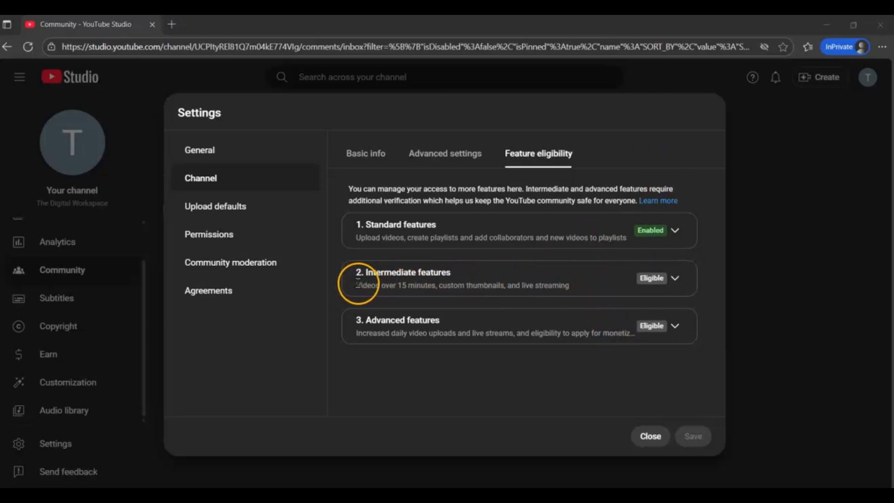
{"action": "left_click_drag", "start_coordinate": [356, 285], "coordinate": [499, 286]}
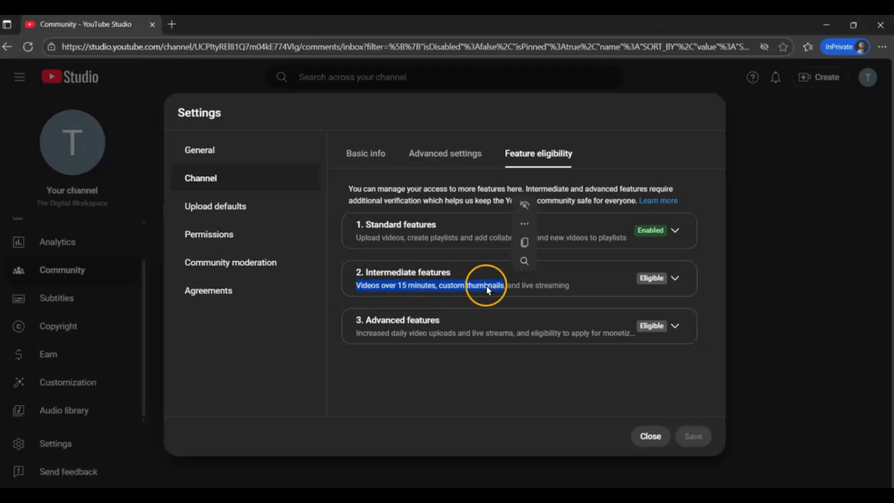
{"action": "left_click", "coordinate": [542, 283]}
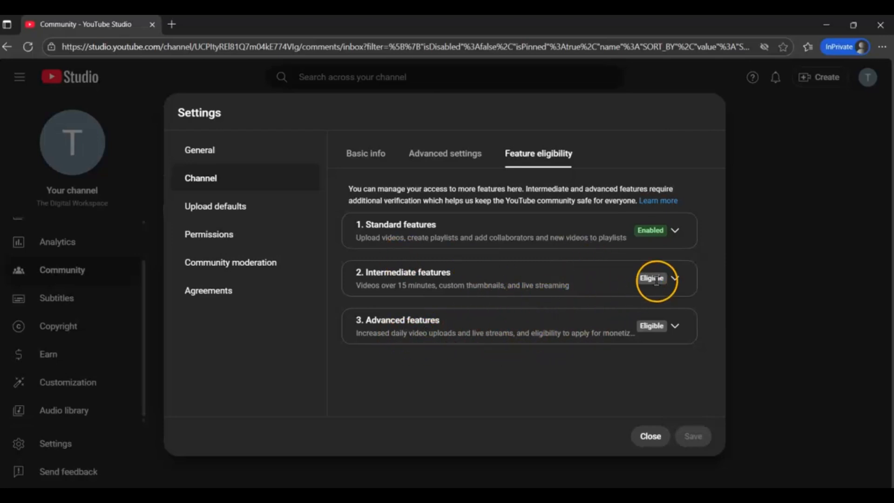
Step: Start phone verification for the intermediate features, with country Nigeria, and request a text message code for the phone number
{"action": "left_click", "coordinate": [676, 279]}
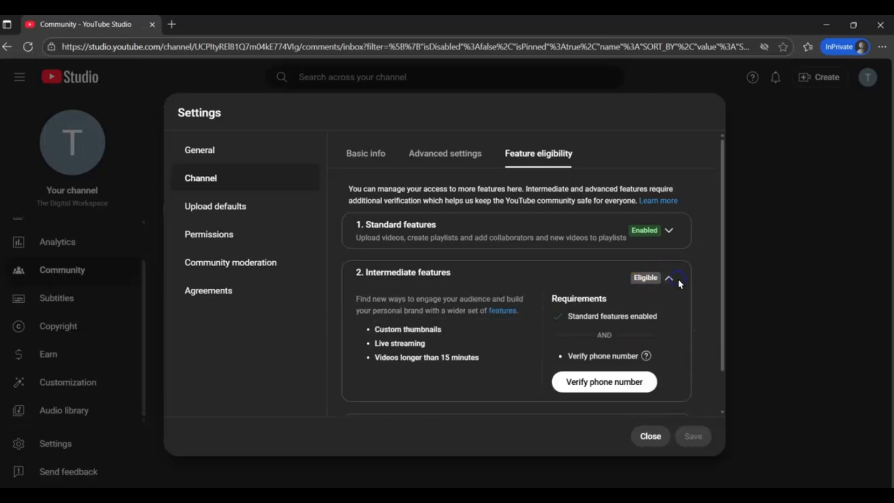
{"action": "left_click", "coordinate": [611, 386]}
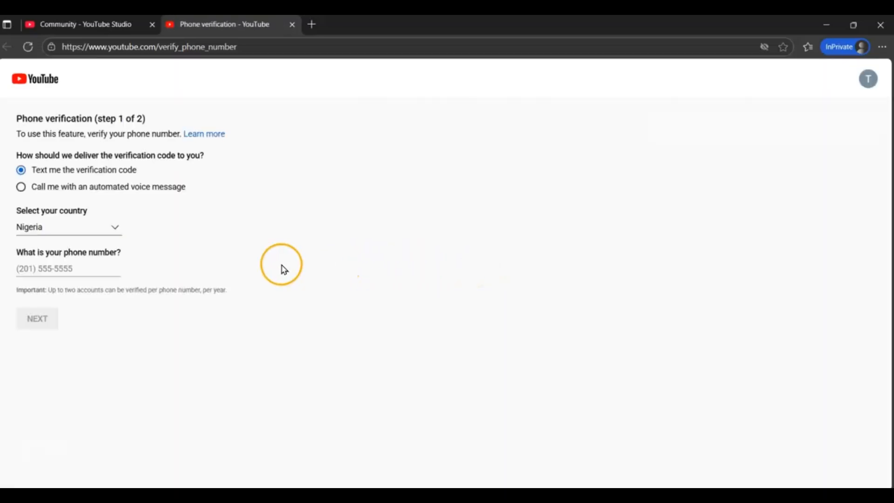
{"action": "left_click", "coordinate": [57, 267]}
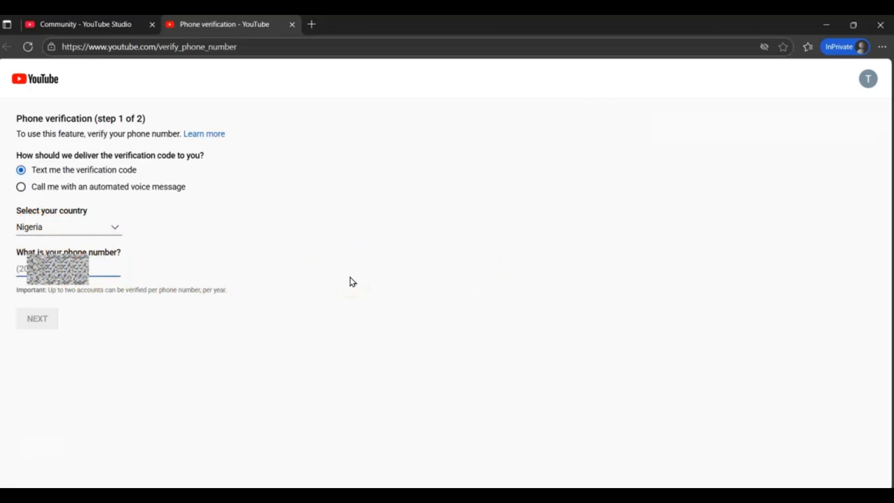
{"action": "type", "text": "07"}
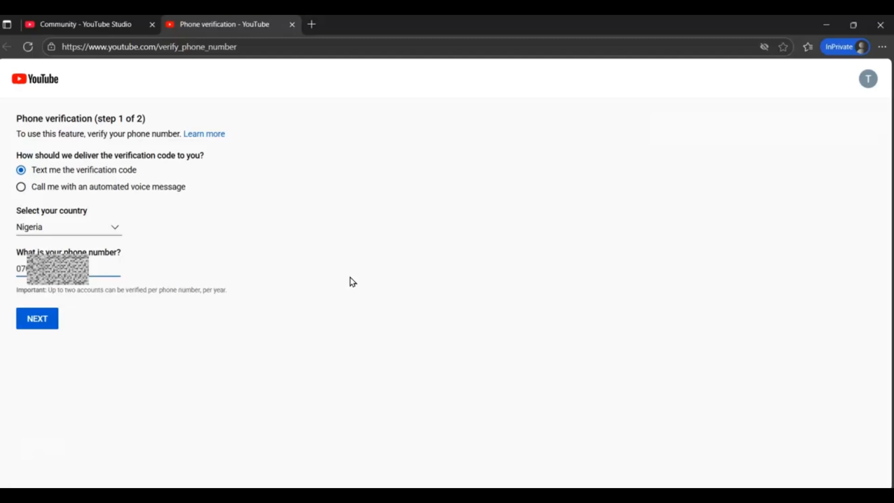
{"action": "left_click", "coordinate": [42, 326]}
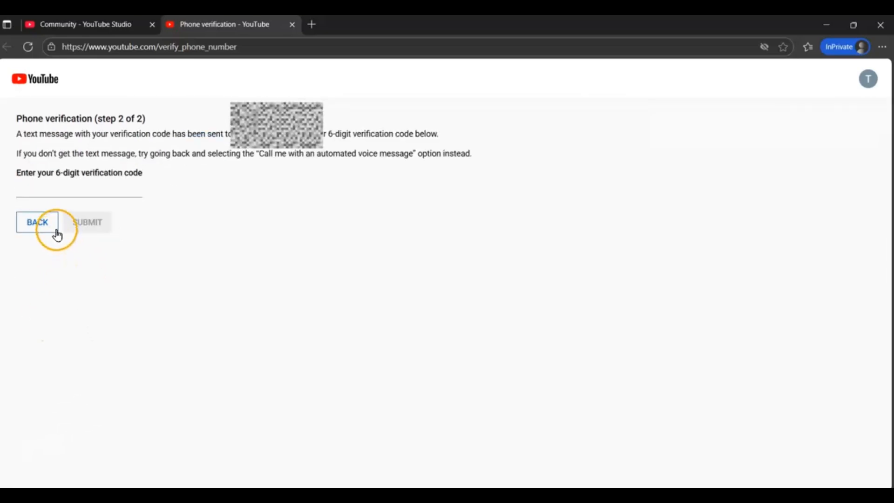
Step: Submit the 6-digit verification code, close the phone verification page and return to the channel's feature eligibility settings
{"action": "left_click", "coordinate": [45, 192]}
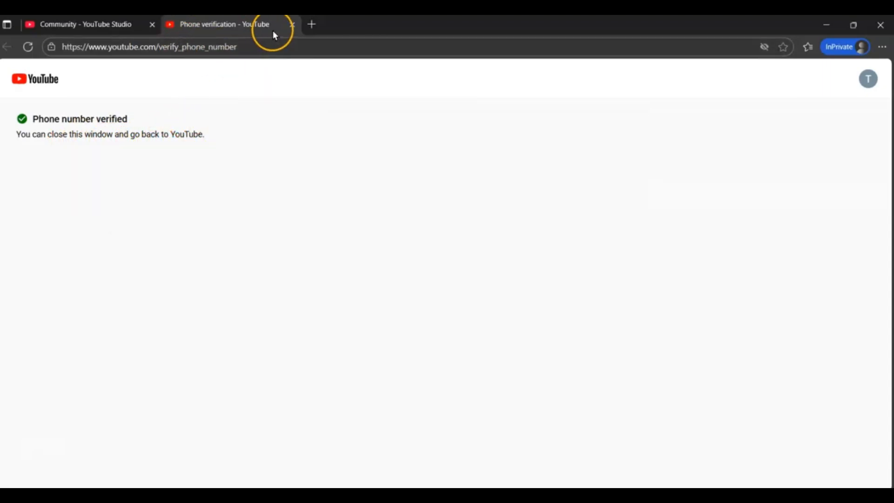
{"action": "left_click", "coordinate": [292, 25]}
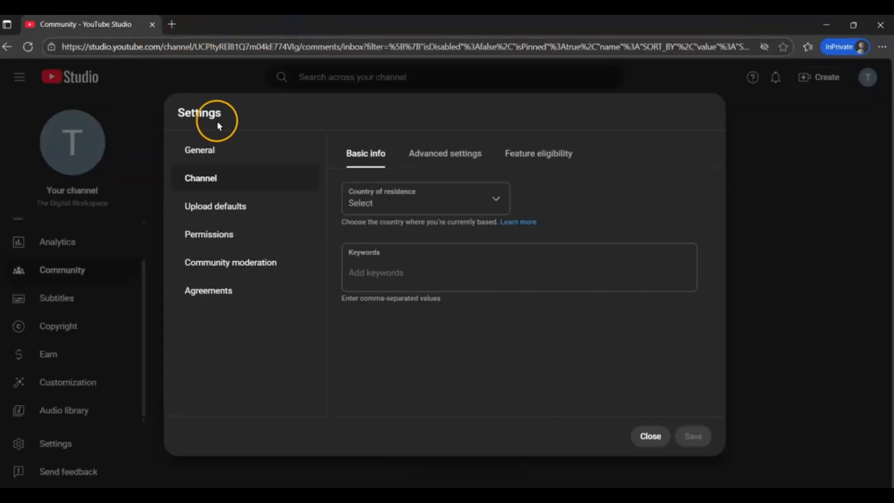
{"action": "left_click", "coordinate": [525, 159]}
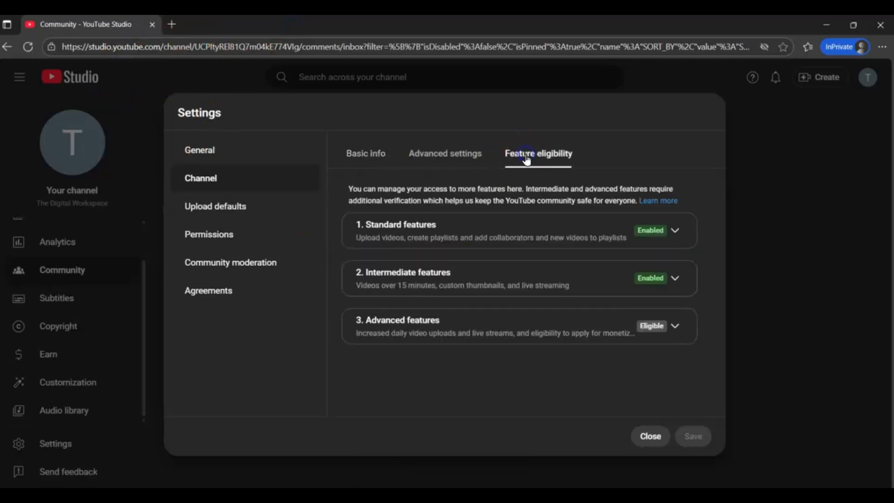
Step: Review what the advanced features include and their verification requirements, including the valid ID option
{"action": "left_click", "coordinate": [653, 325]}
{"action": "mouse_move", "coordinate": [599, 312]}
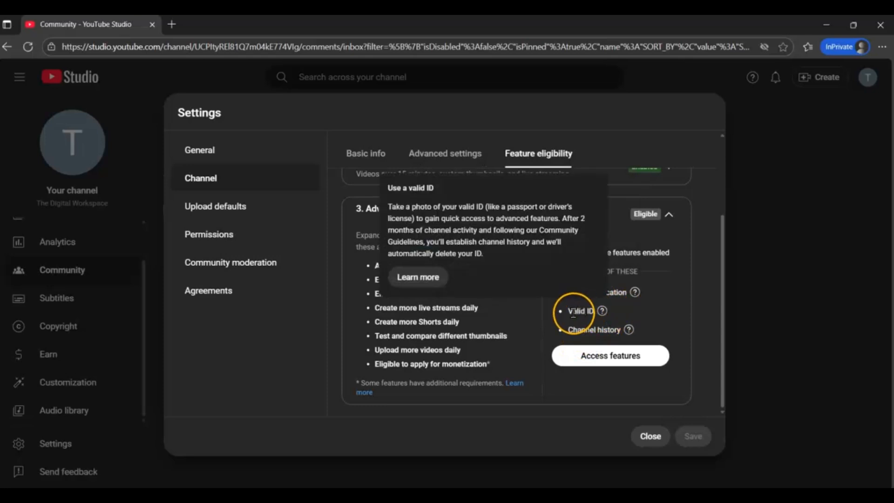
{"action": "left_click_drag", "start_coordinate": [557, 311], "coordinate": [621, 313]}
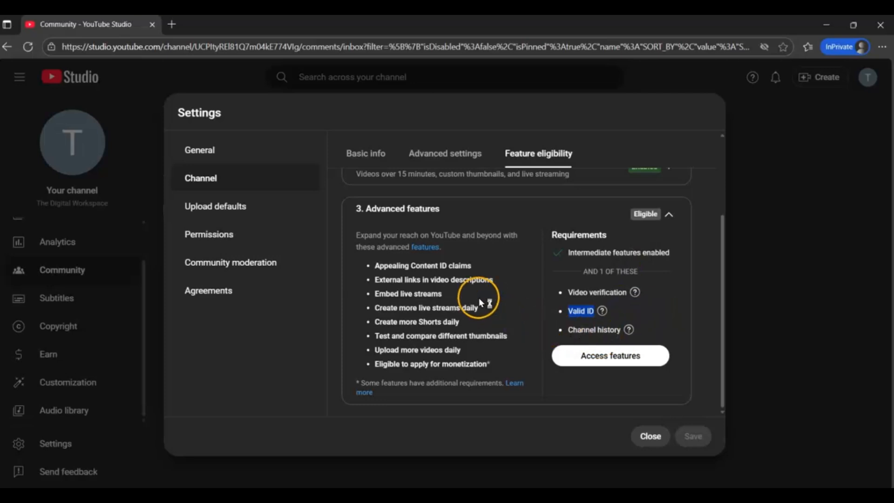
Step: Set the channel's audience as not made for kids in its advanced settings, review the remaining options and save
{"action": "left_click", "coordinate": [441, 154]}
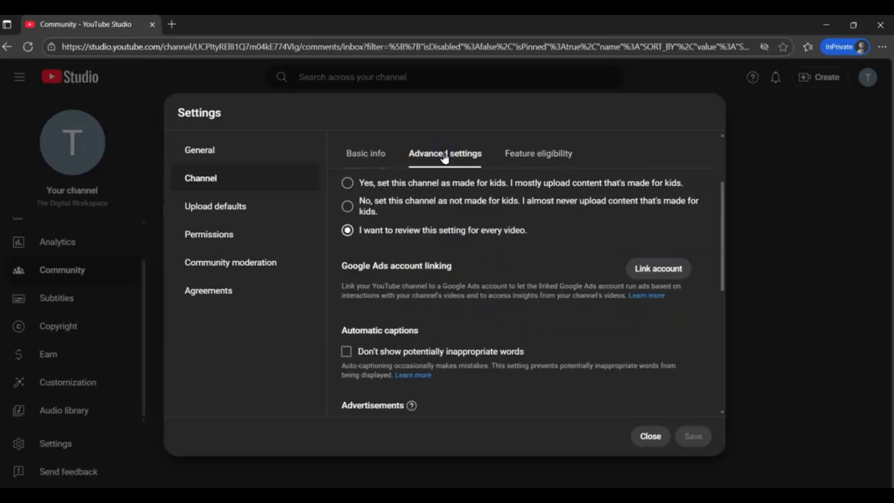
{"action": "scroll", "coordinate": [477, 297], "scroll_direction": "up", "scroll_amount": 3}
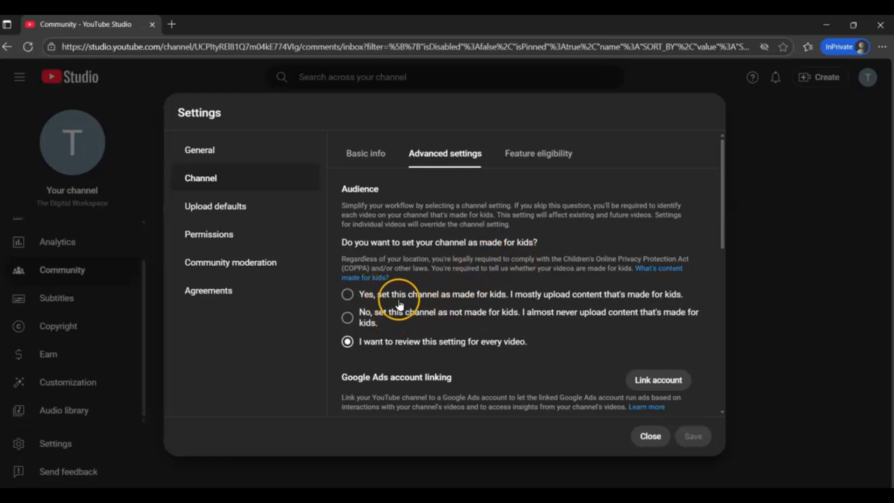
{"action": "left_click", "coordinate": [348, 318]}
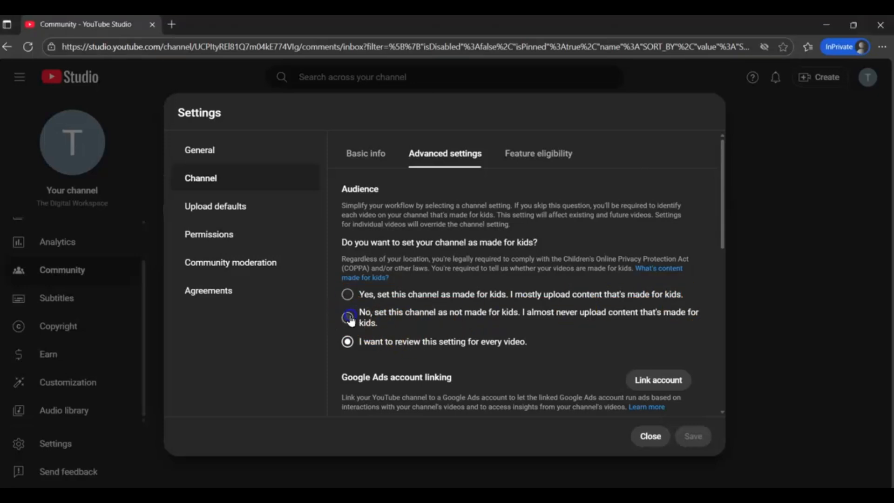
{"action": "left_click", "coordinate": [348, 345]}
{"action": "left_click", "coordinate": [347, 318]}
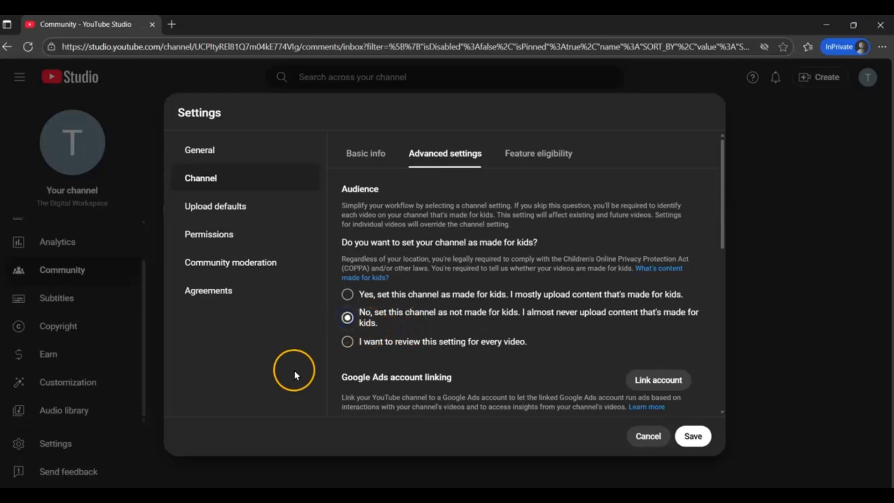
{"action": "scroll", "coordinate": [491, 317], "scroll_direction": "down", "scroll_amount": 1}
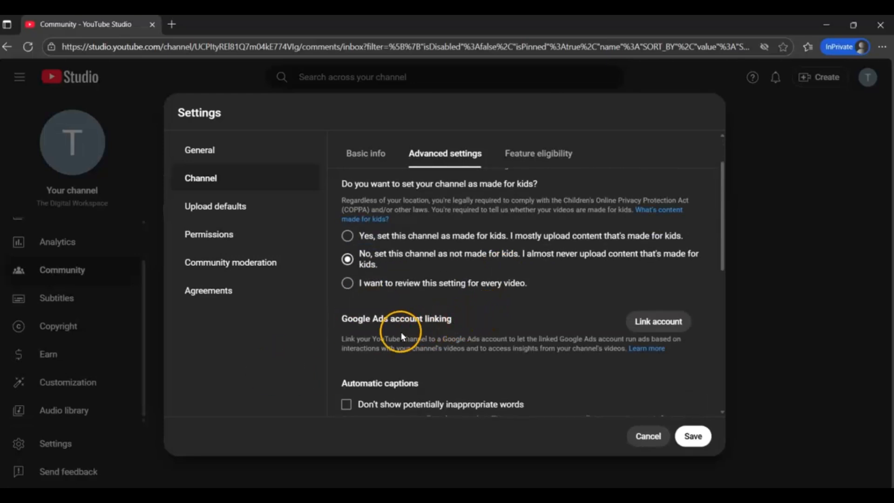
{"action": "scroll", "coordinate": [505, 312], "scroll_direction": "down", "scroll_amount": 3}
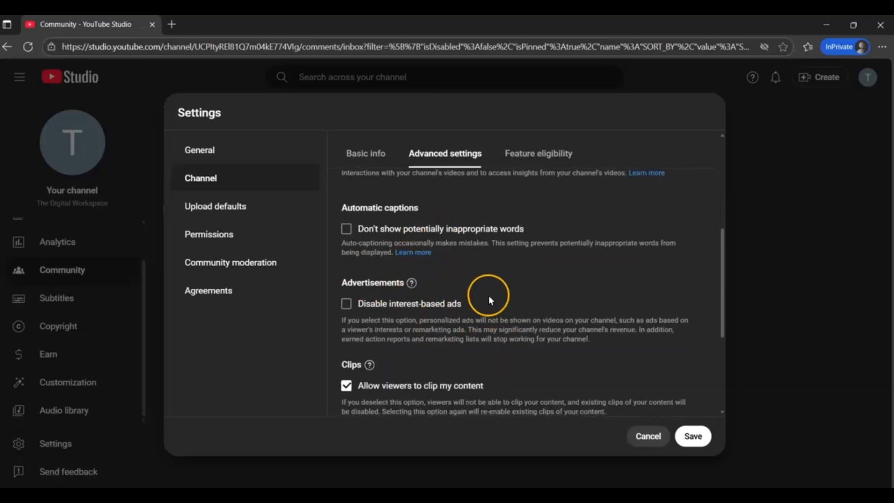
{"action": "scroll", "coordinate": [489, 299], "scroll_direction": "down", "scroll_amount": 3}
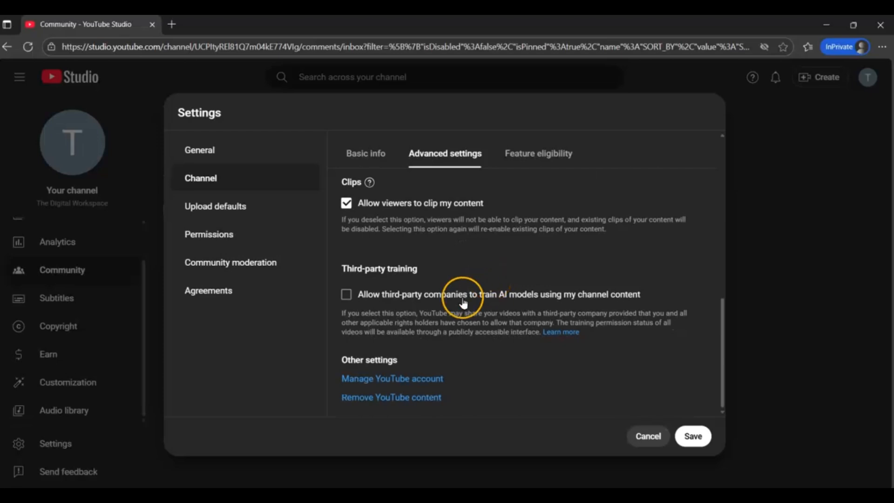
{"action": "scroll", "coordinate": [458, 257], "scroll_direction": "up", "scroll_amount": 6}
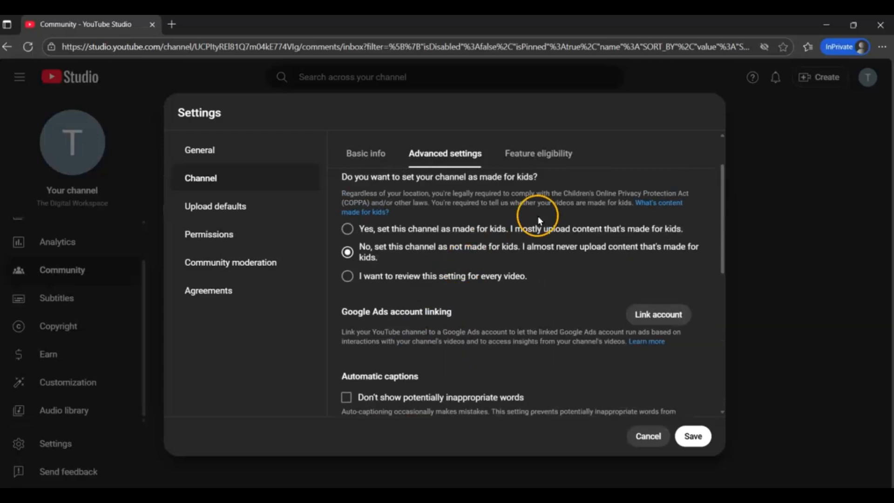
{"action": "left_click", "coordinate": [691, 435]}
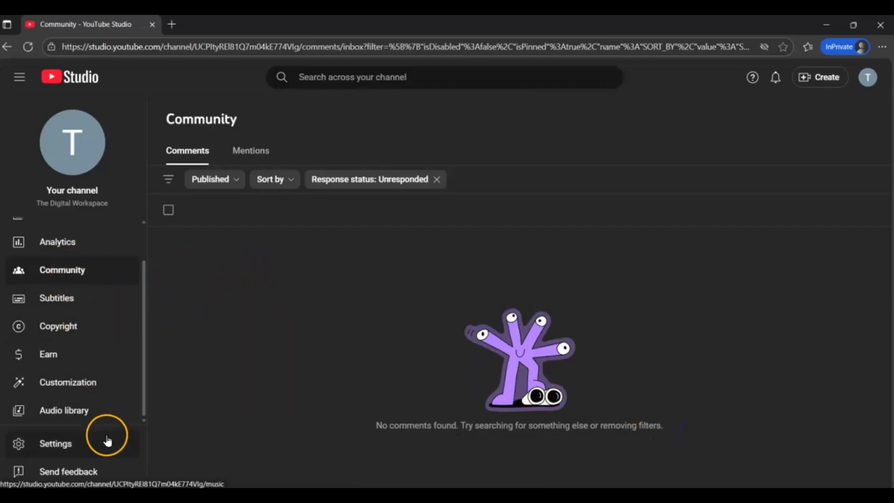
Step: Reopen the channel settings and review the country of residence and keywords options in the basic info
{"action": "left_click", "coordinate": [105, 444]}
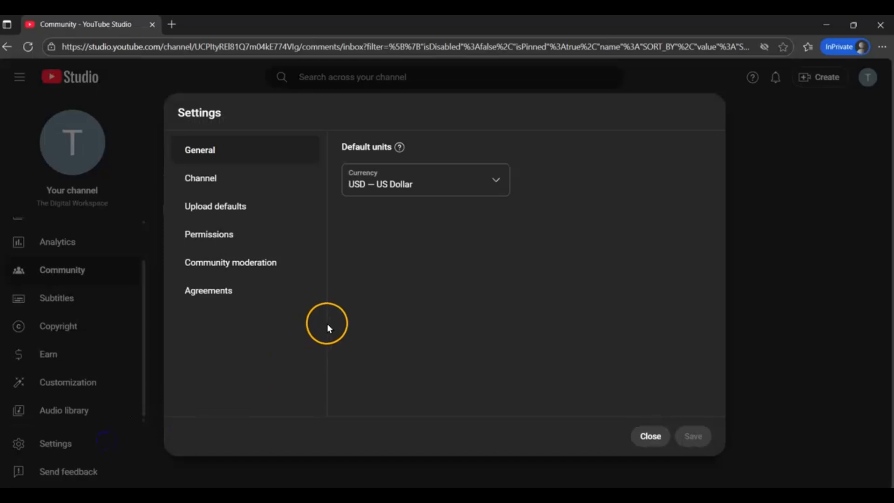
{"action": "left_click", "coordinate": [212, 183]}
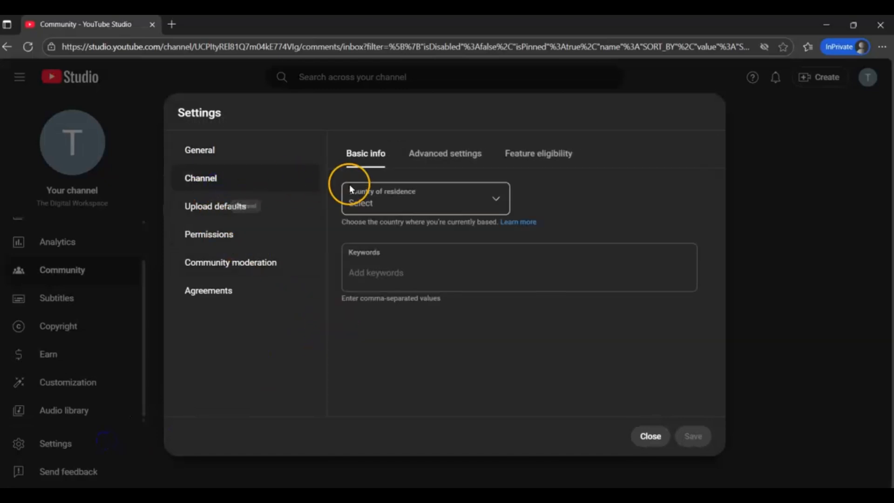
{"action": "left_click", "coordinate": [397, 201]}
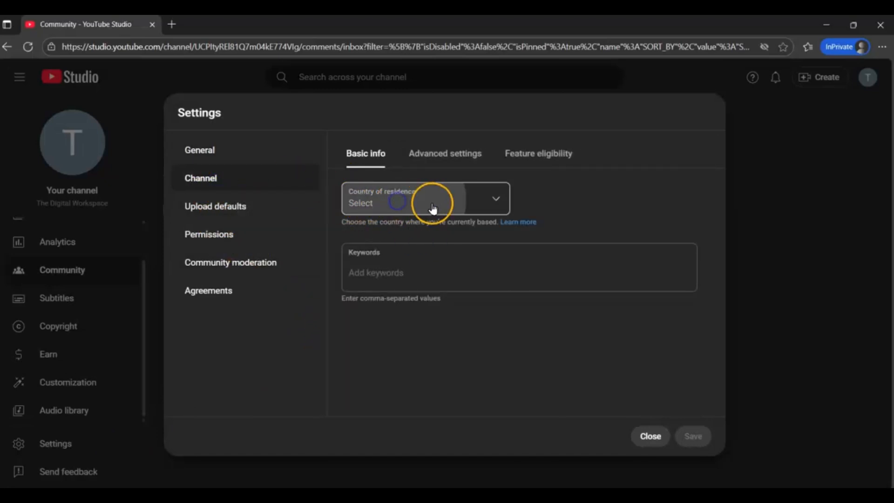
{"action": "left_click", "coordinate": [556, 196]}
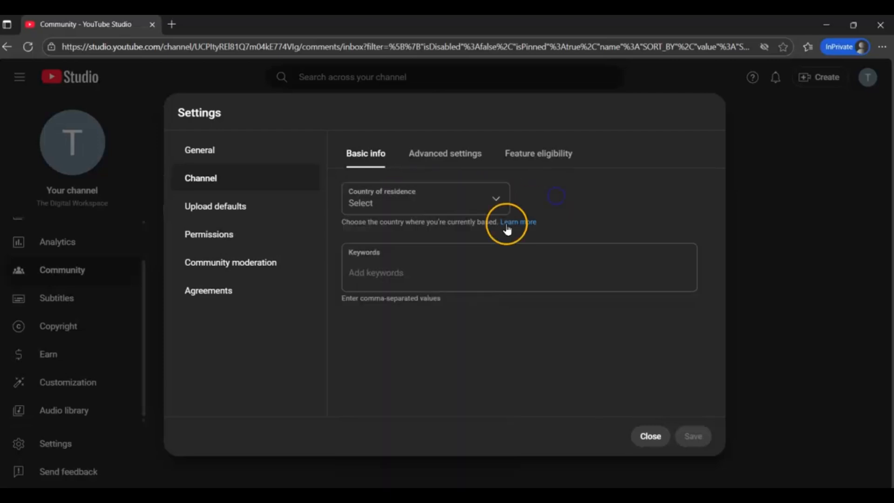
{"action": "left_click", "coordinate": [370, 277]}
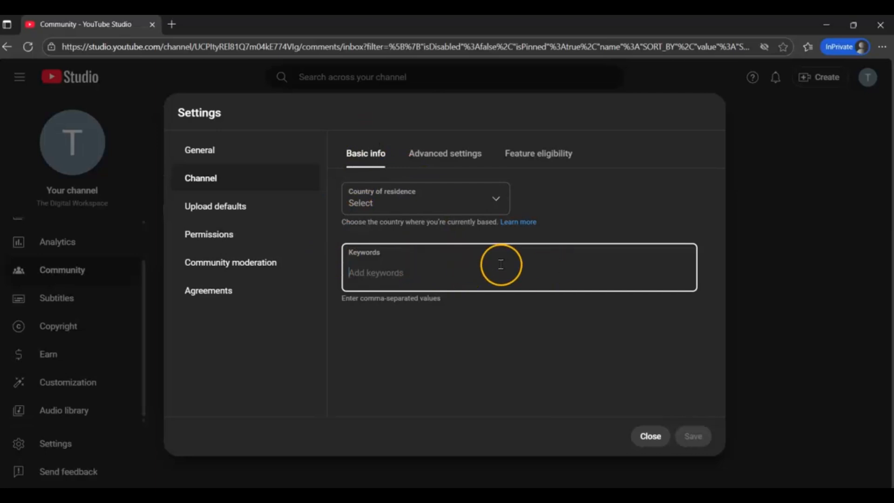
Step: Review the upload defaults: title, description and visibility choices, plus the advanced license, language and comment options
{"action": "left_click", "coordinate": [177, 206]}
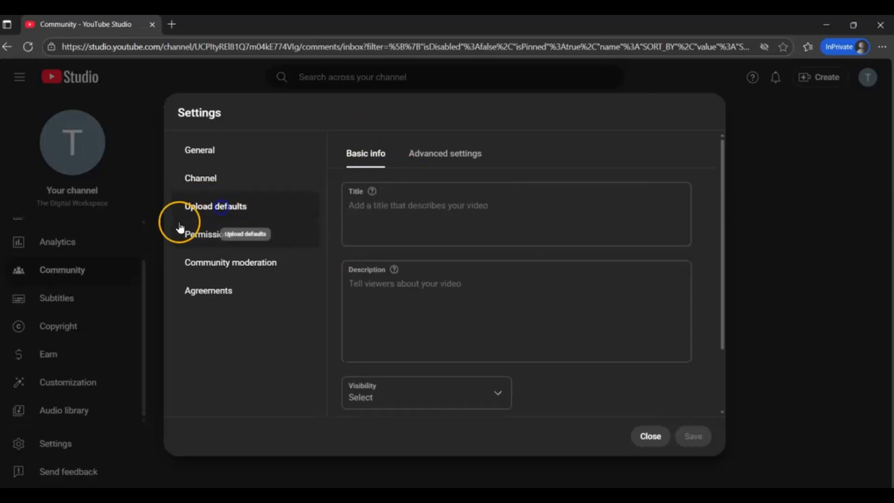
{"action": "left_click", "coordinate": [374, 213]}
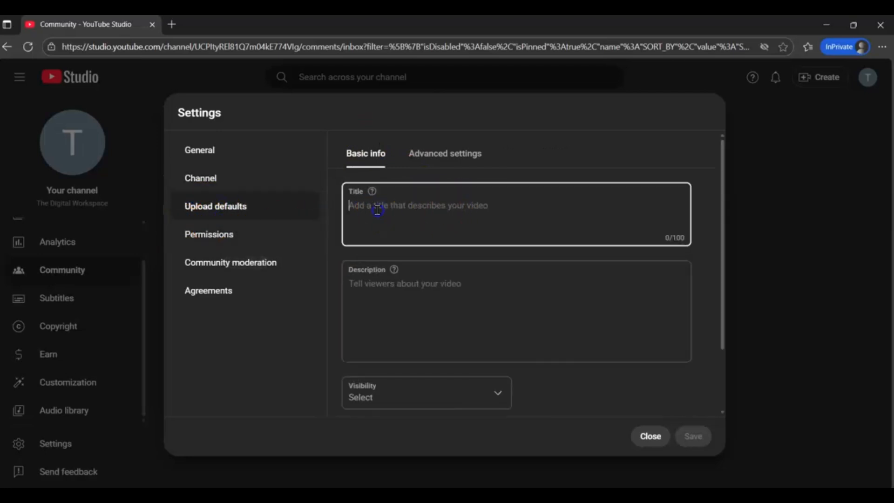
{"action": "left_click", "coordinate": [423, 308]}
{"action": "left_click", "coordinate": [426, 396]}
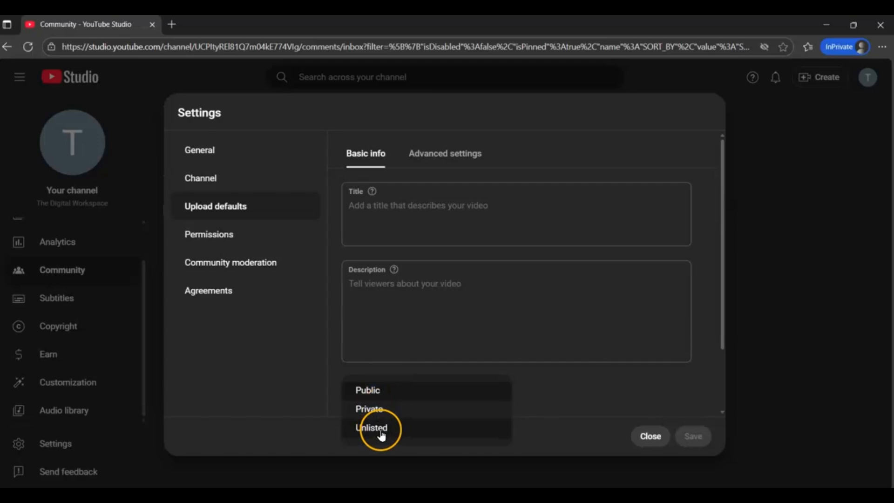
{"action": "left_click", "coordinate": [426, 368]}
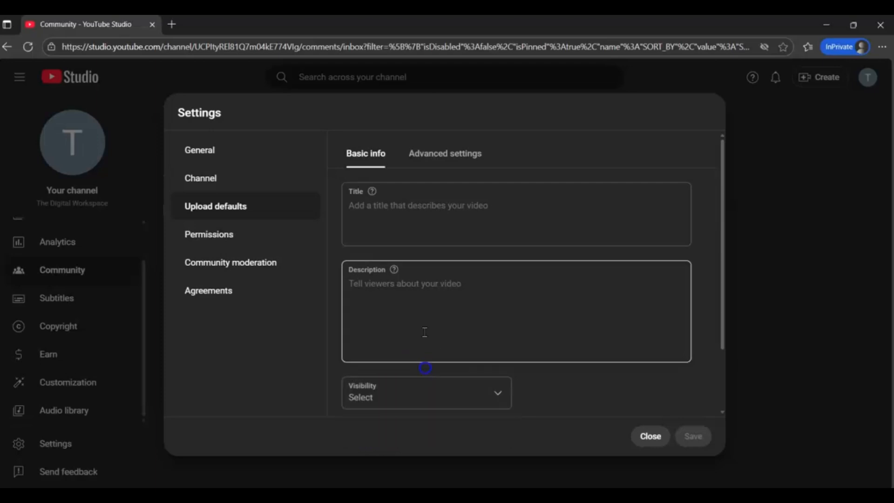
{"action": "left_click", "coordinate": [461, 156]}
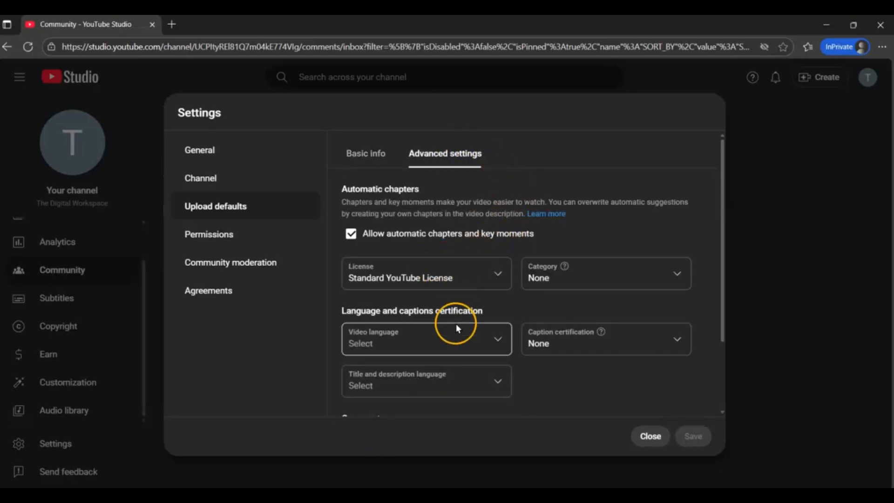
{"action": "scroll", "coordinate": [560, 357], "scroll_direction": "down", "scroll_amount": 2}
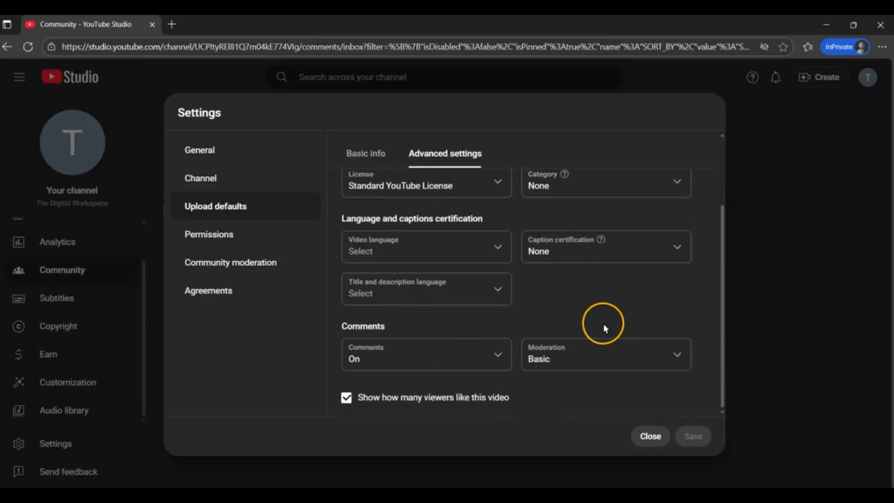
Step: Review the channel permissions and the community moderation controls, including the live chat moderation choices
{"action": "left_click", "coordinate": [217, 238]}
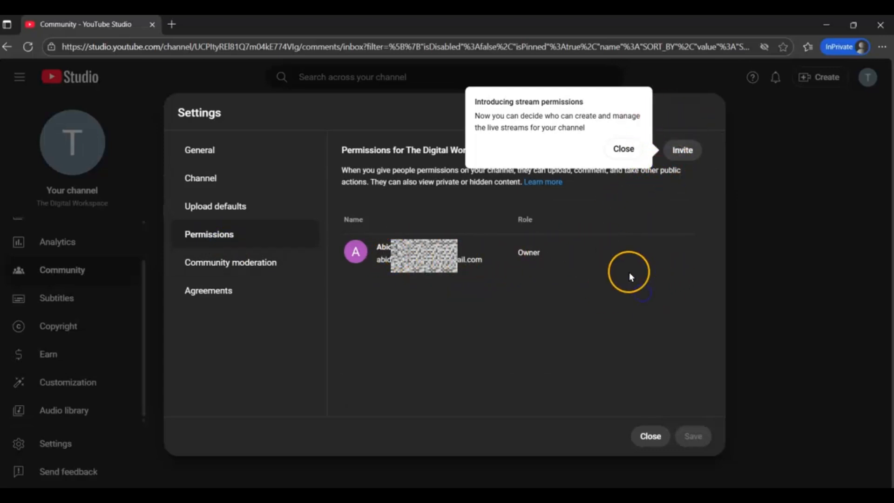
{"action": "left_click", "coordinate": [238, 269]}
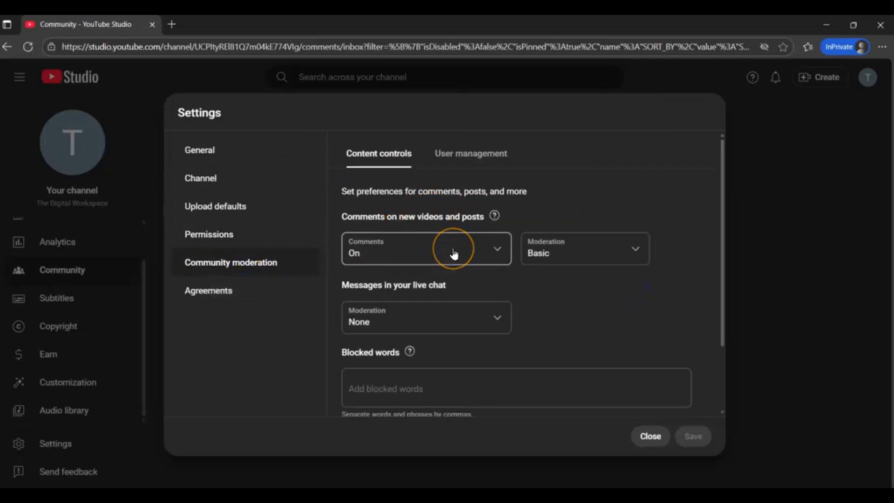
{"action": "scroll", "coordinate": [438, 257], "scroll_direction": "down", "scroll_amount": 2}
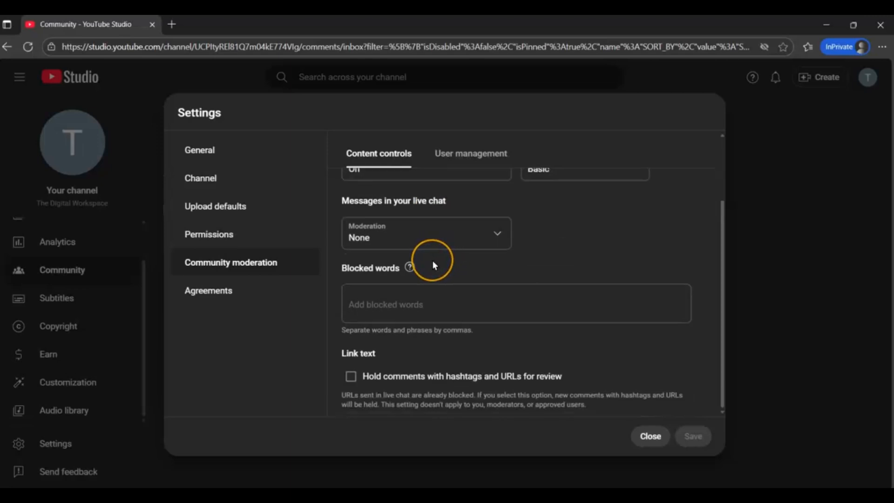
{"action": "left_click", "coordinate": [435, 236]}
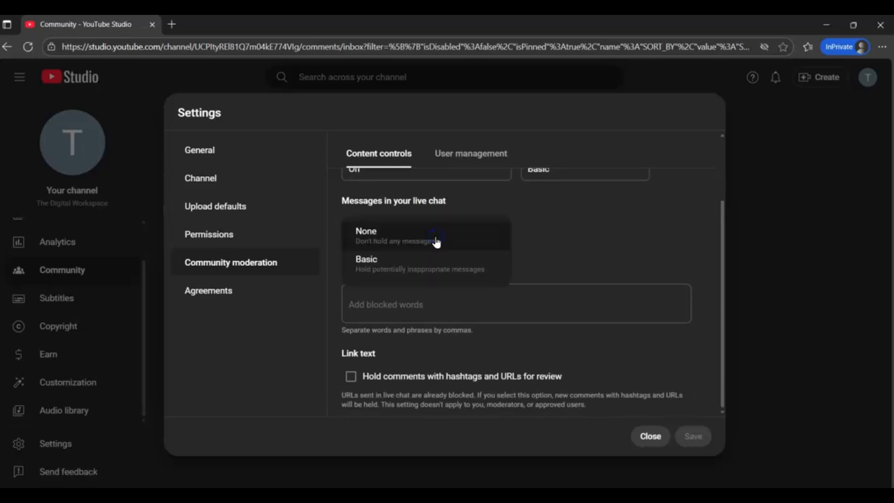
{"action": "left_click", "coordinate": [523, 248]}
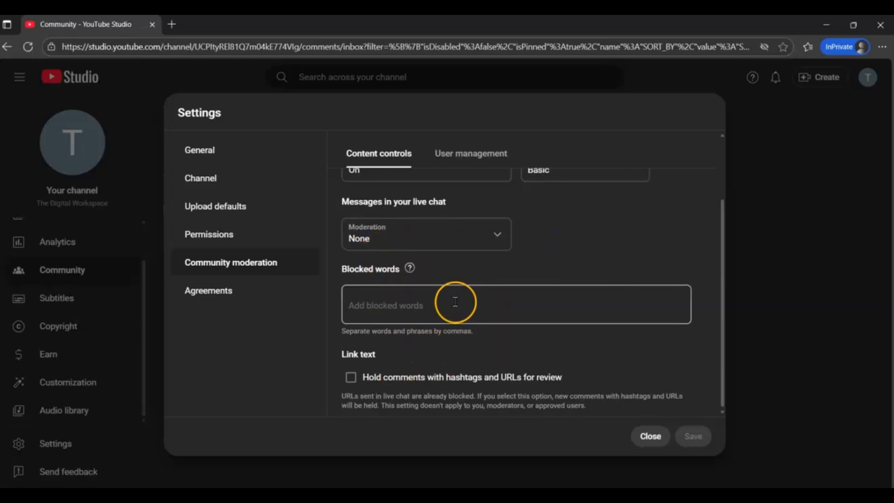
Step: Review the moderator and approved user options, the agreements and the default currency unit, and close the settings
{"action": "scroll", "coordinate": [455, 300], "scroll_direction": "up", "scroll_amount": 1}
{"action": "left_click", "coordinate": [474, 153]}
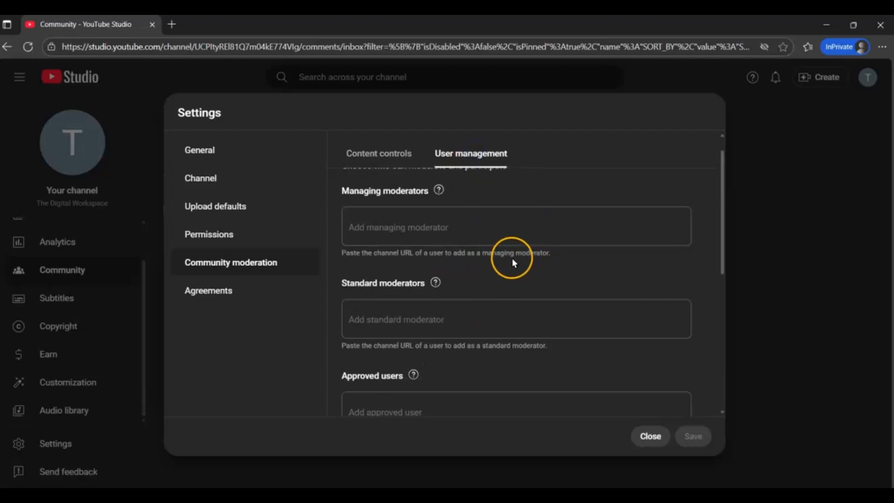
{"action": "scroll", "coordinate": [511, 257], "scroll_direction": "down", "scroll_amount": 2}
{"action": "left_click", "coordinate": [214, 293]}
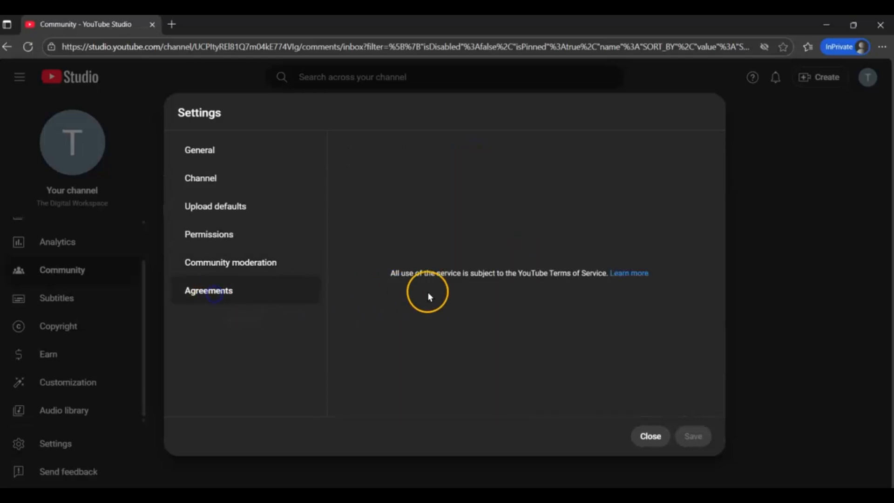
{"action": "left_click", "coordinate": [204, 149]}
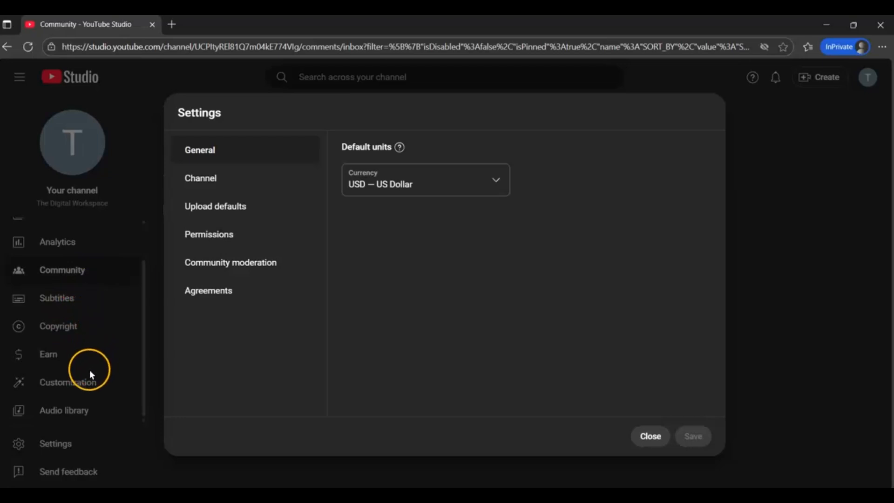
{"action": "left_click", "coordinate": [654, 433]}
Step: Open the channel customization and review the banner, picture, name, handle, description and channel URL in the profile
{"action": "left_click", "coordinate": [65, 393]}
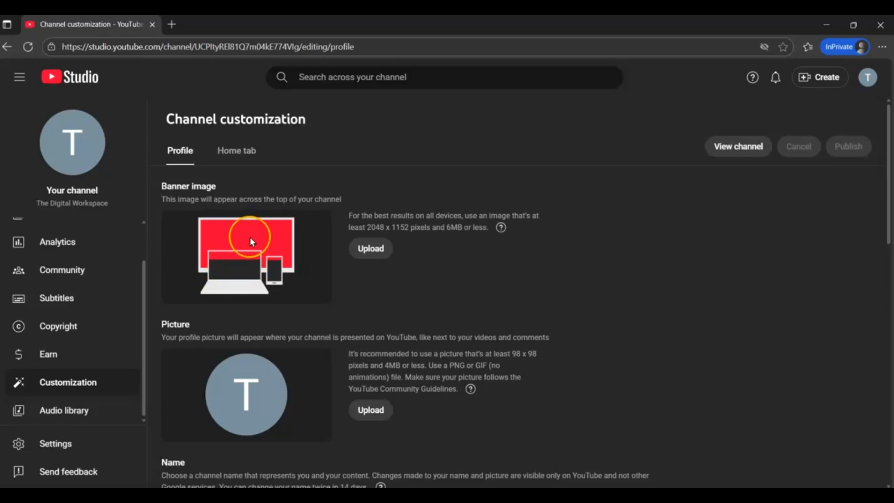
{"action": "scroll", "coordinate": [258, 392], "scroll_direction": "down", "scroll_amount": 3}
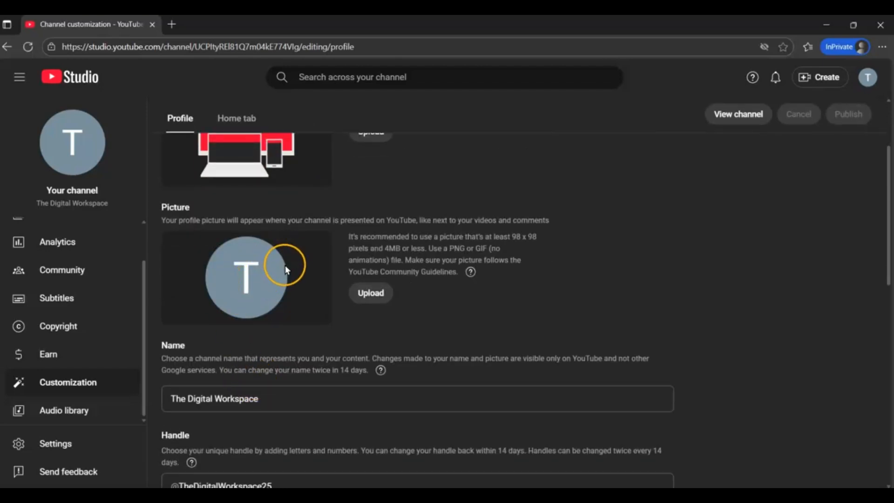
{"action": "scroll", "coordinate": [285, 269], "scroll_direction": "down", "scroll_amount": 3}
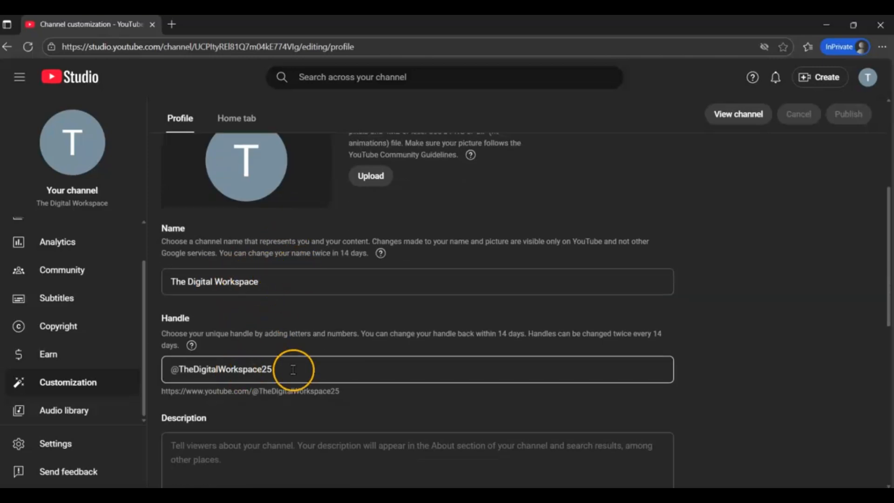
{"action": "scroll", "coordinate": [289, 358], "scroll_direction": "down", "scroll_amount": 4}
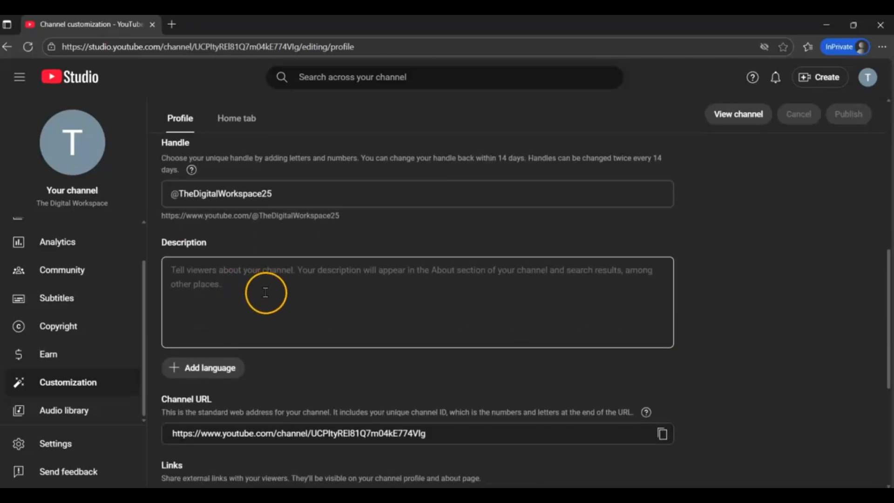
{"action": "scroll", "coordinate": [265, 293], "scroll_direction": "down", "scroll_amount": 3}
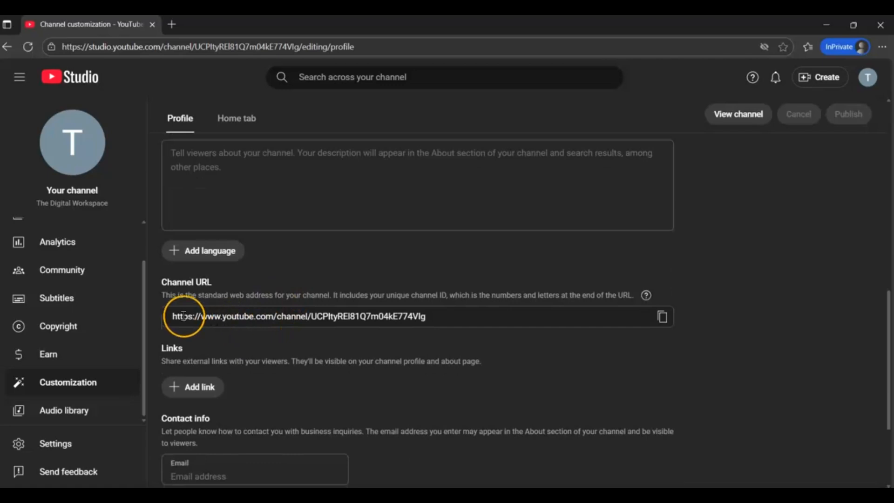
Step: Copy the channel URL, open it in a new browser tab to view the public channel page, and return to the customization page
{"action": "triple_click", "coordinate": [443, 316]}
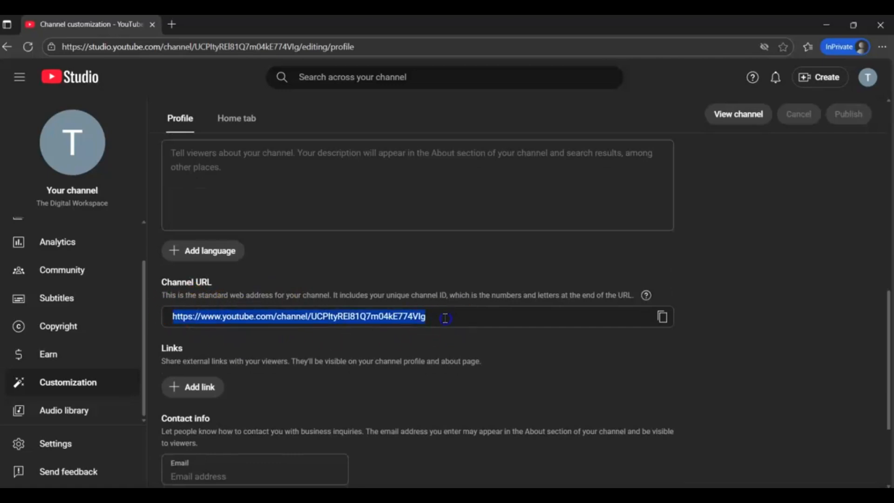
{"action": "left_click_drag", "start_coordinate": [443, 315], "coordinate": [228, 318]}
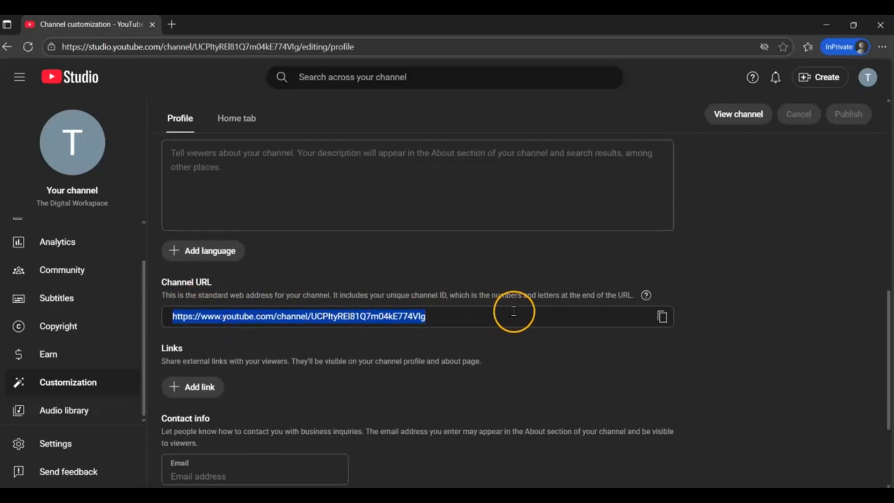
{"action": "left_click", "coordinate": [172, 24]}
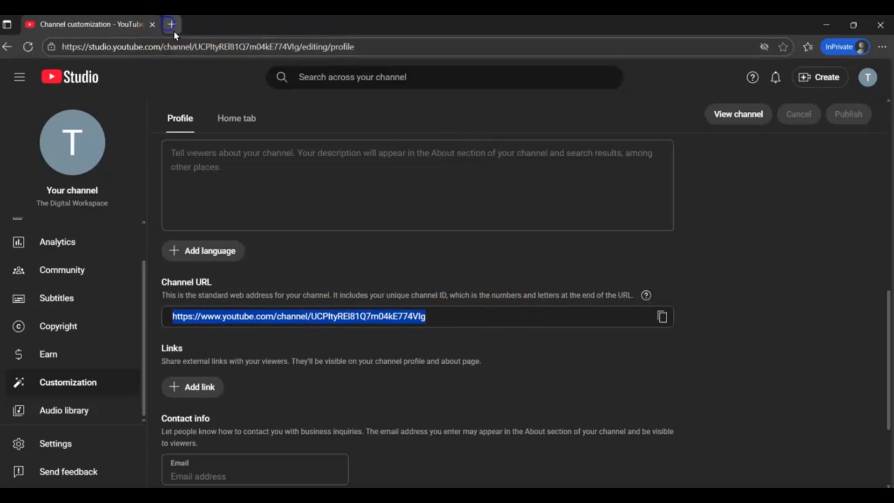
{"action": "type", "text": "https://www.youtube.com/channel/UCPItyREI81Q7m04kE774VIg"}
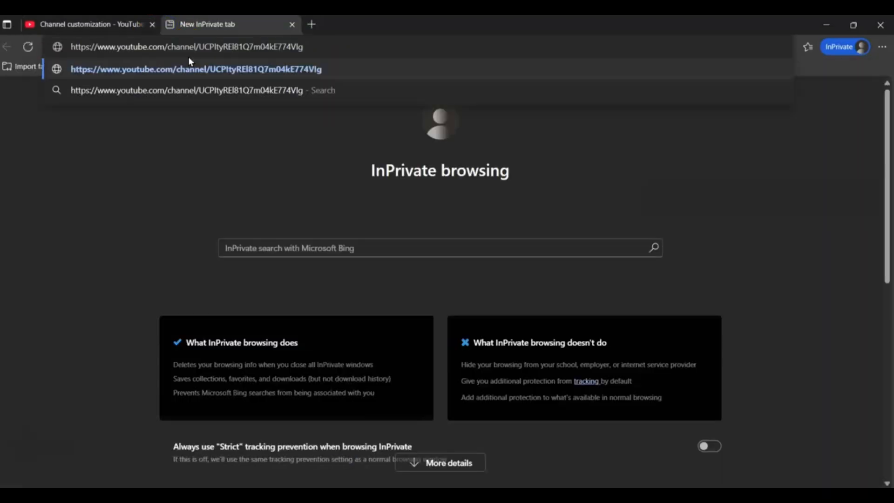
{"action": "key", "text": "Return"}
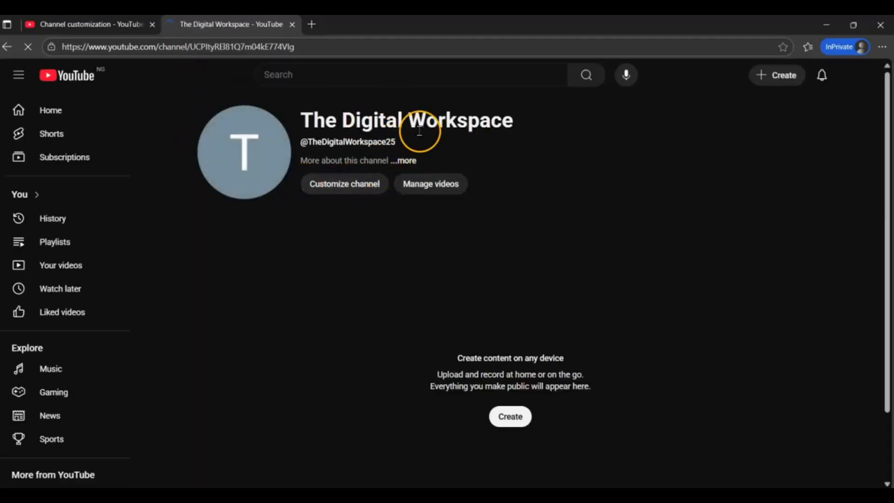
{"action": "left_click", "coordinate": [58, 23]}
Step: Review the profile's links, contact email and video watermark options without entering an email address
{"action": "scroll", "coordinate": [293, 350], "scroll_direction": "down", "scroll_amount": 3}
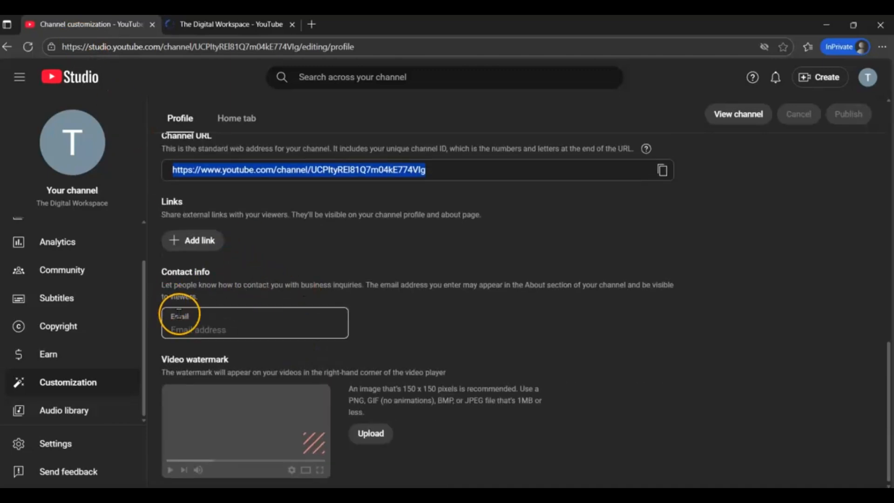
{"action": "left_click", "coordinate": [220, 328]}
{"action": "left_click_drag", "start_coordinate": [229, 330], "coordinate": [325, 329]}
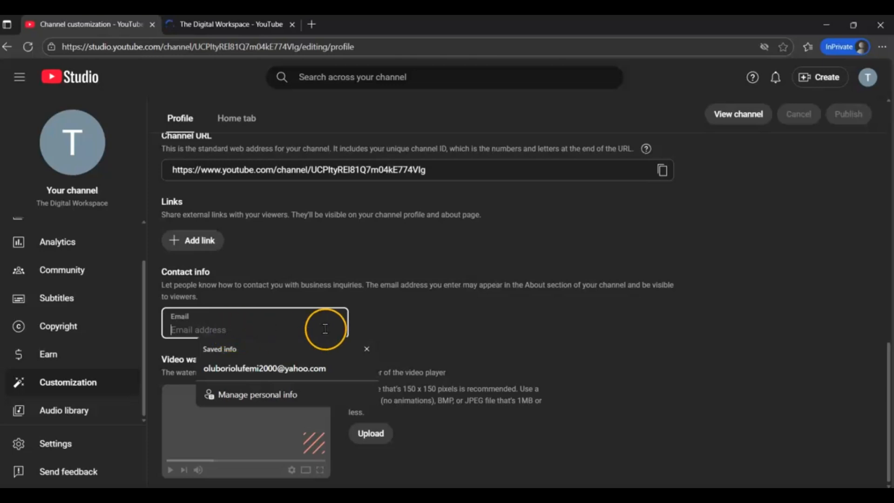
{"action": "left_click", "coordinate": [401, 320]}
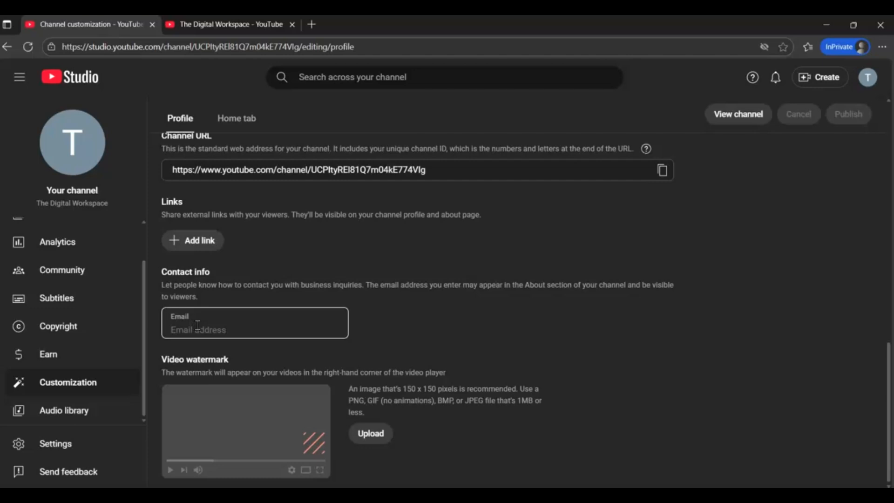
{"action": "left_click", "coordinate": [388, 313]}
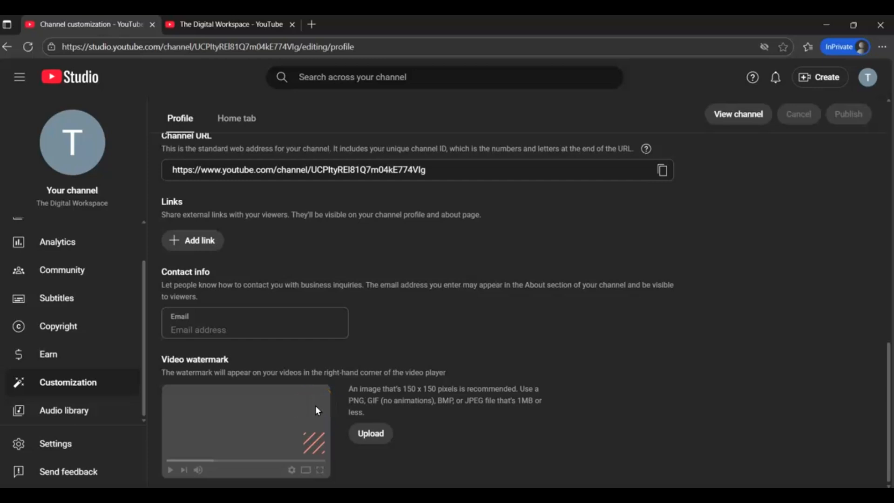
Step: Open the audio library, dismiss the introductory tips and browse the list of free music tracks
{"action": "left_click", "coordinate": [66, 411]}
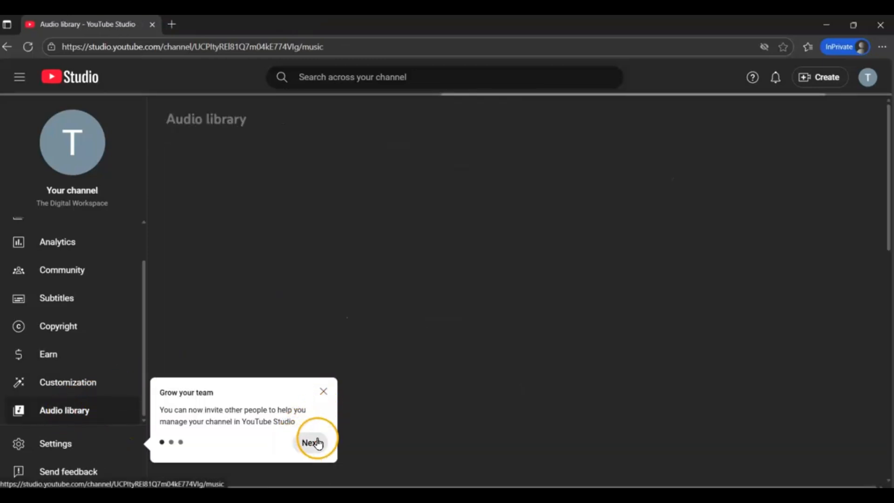
{"action": "left_click", "coordinate": [324, 394]}
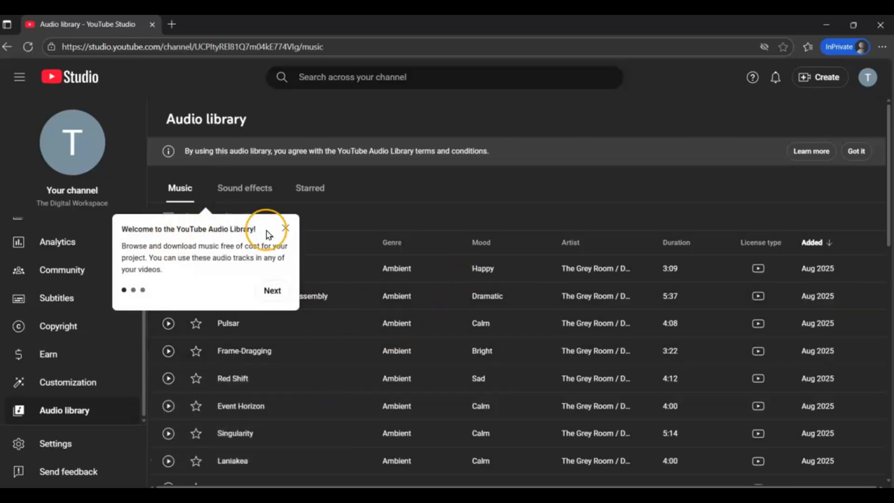
{"action": "left_click", "coordinate": [286, 231]}
{"action": "scroll", "coordinate": [443, 318], "scroll_direction": "down", "scroll_amount": 7}
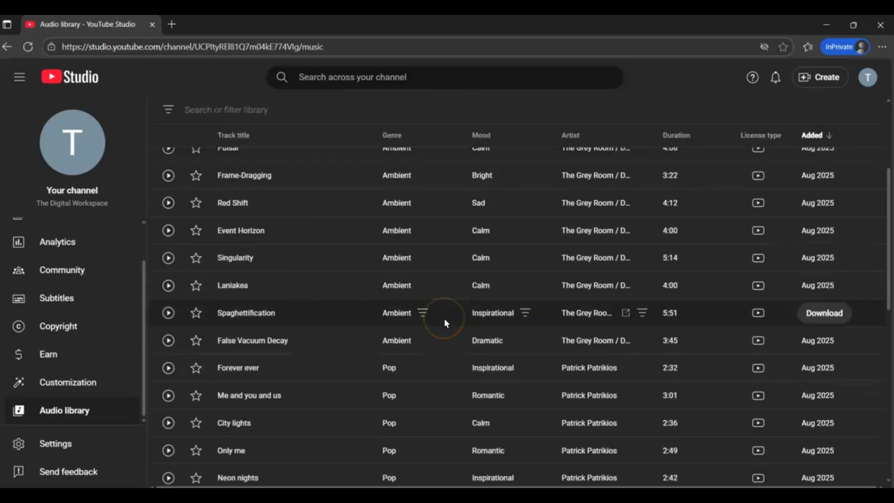
{"action": "scroll", "coordinate": [446, 318], "scroll_direction": "up", "scroll_amount": 5}
{"action": "scroll", "coordinate": [449, 316], "scroll_direction": "down", "scroll_amount": 10}
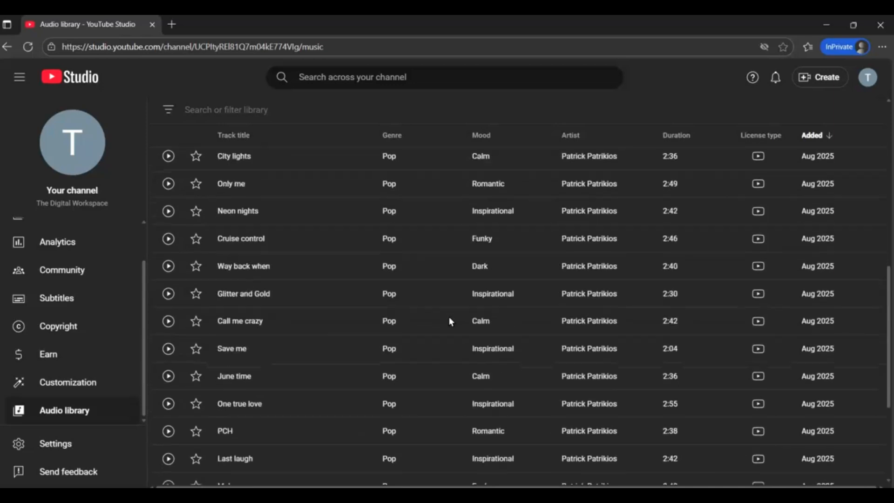
{"action": "scroll", "coordinate": [449, 316], "scroll_direction": "up", "scroll_amount": 9}
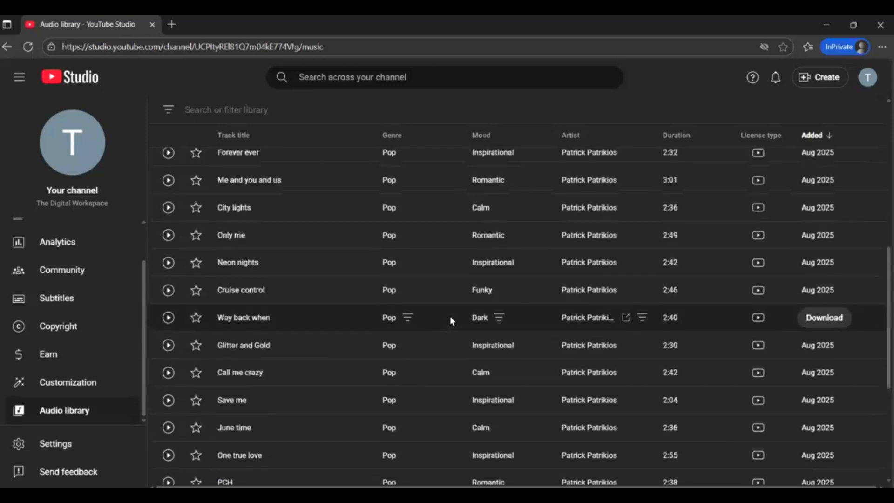
{"action": "scroll", "coordinate": [449, 317], "scroll_direction": "up", "scroll_amount": 3}
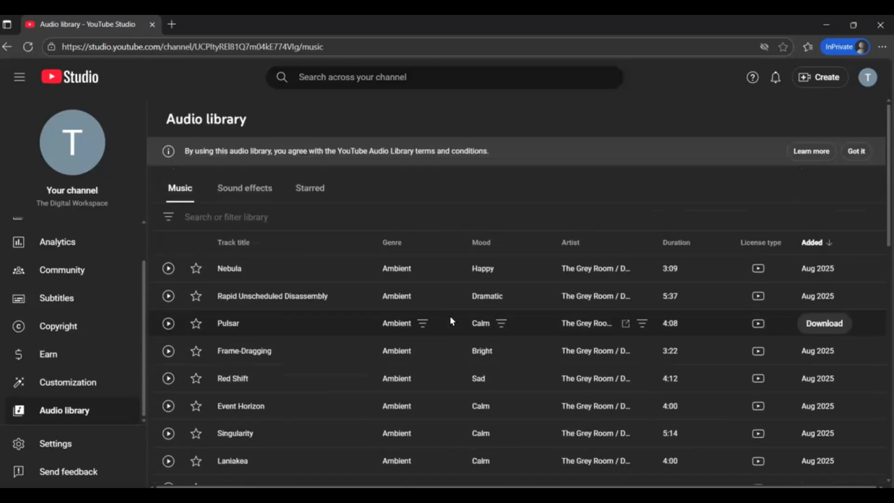
{"action": "left_click", "coordinate": [365, 306]}
Step: Open the channel's earning page and examine the monetization options and the subscriber, watch-hour and Shorts view eligibility requirements
{"action": "left_click", "coordinate": [71, 353]}
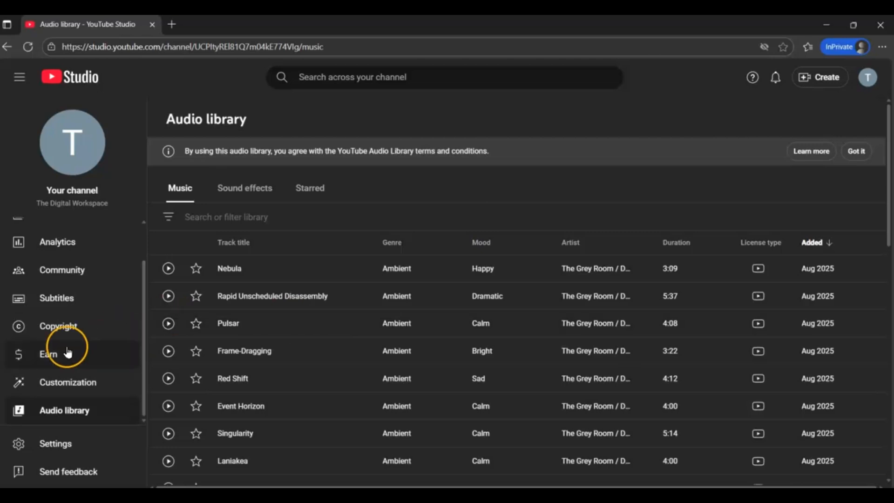
{"action": "left_click", "coordinate": [327, 286]}
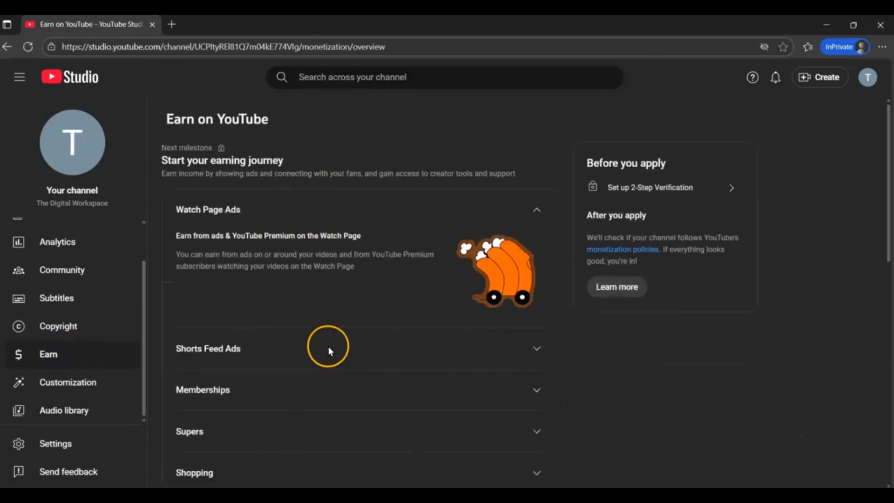
{"action": "scroll", "coordinate": [339, 311], "scroll_direction": "down", "scroll_amount": 9}
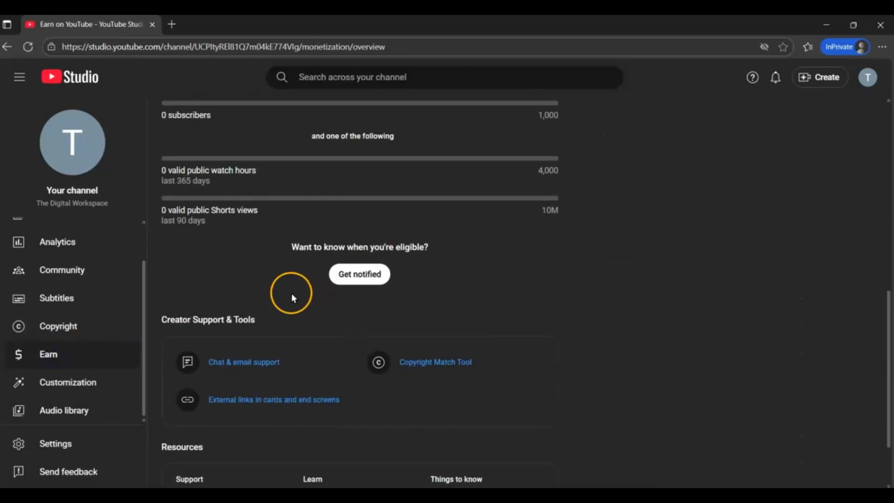
{"action": "scroll", "coordinate": [331, 291], "scroll_direction": "up", "scroll_amount": 2}
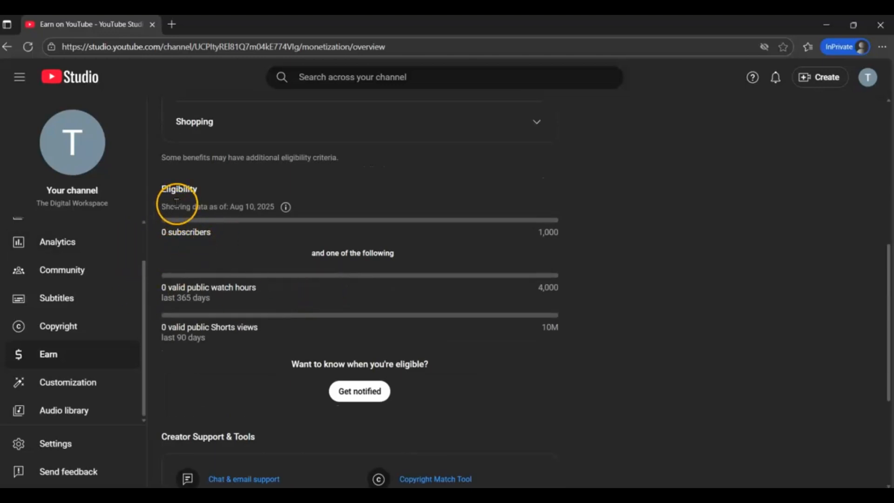
{"action": "scroll", "coordinate": [215, 314], "scroll_direction": "up", "scroll_amount": 3}
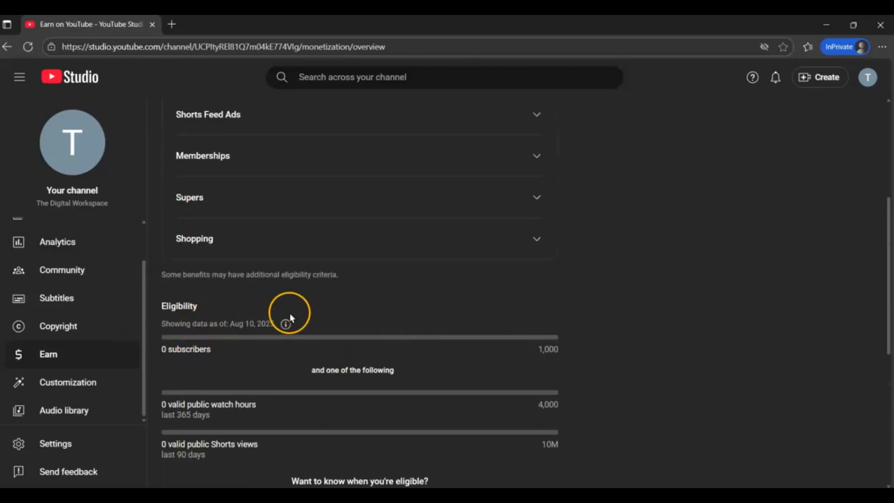
{"action": "scroll", "coordinate": [260, 320], "scroll_direction": "down", "scroll_amount": 3}
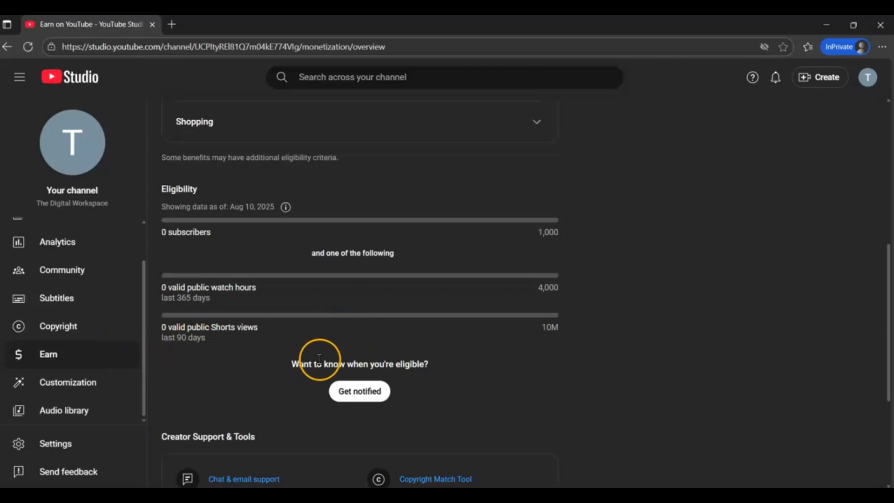
{"action": "scroll", "coordinate": [323, 358], "scroll_direction": "down", "scroll_amount": 4}
{"action": "scroll", "coordinate": [323, 358], "scroll_direction": "up", "scroll_amount": 5}
{"action": "scroll", "coordinate": [325, 354], "scroll_direction": "up", "scroll_amount": 7}
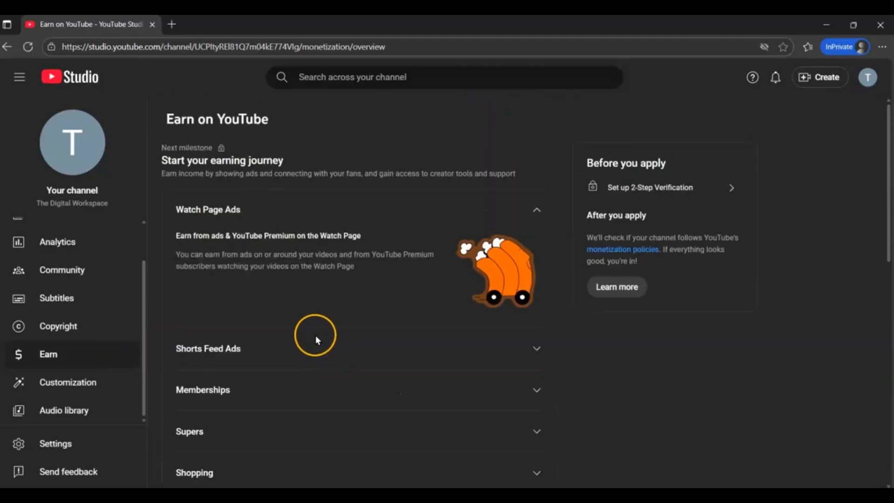
{"action": "scroll", "coordinate": [316, 333], "scroll_direction": "down", "scroll_amount": 7}
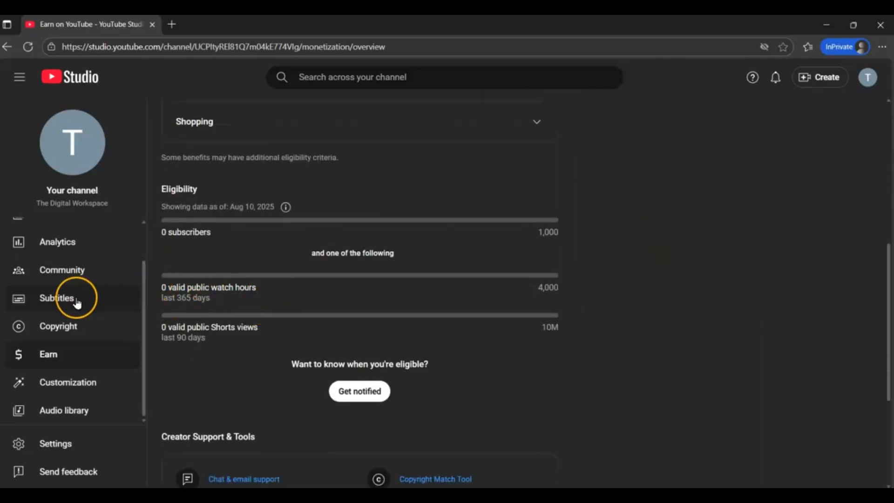
Step: Return to the channel dashboard to view the latest performance, and open the channel's list of video content
{"action": "scroll", "coordinate": [77, 303], "scroll_direction": "up", "scroll_amount": 1}
{"action": "left_click", "coordinate": [68, 234]}
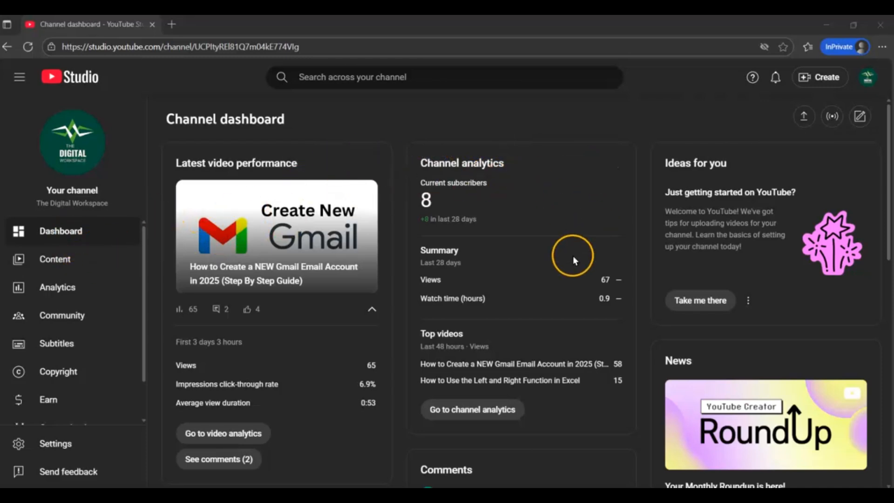
{"action": "left_click", "coordinate": [70, 260]}
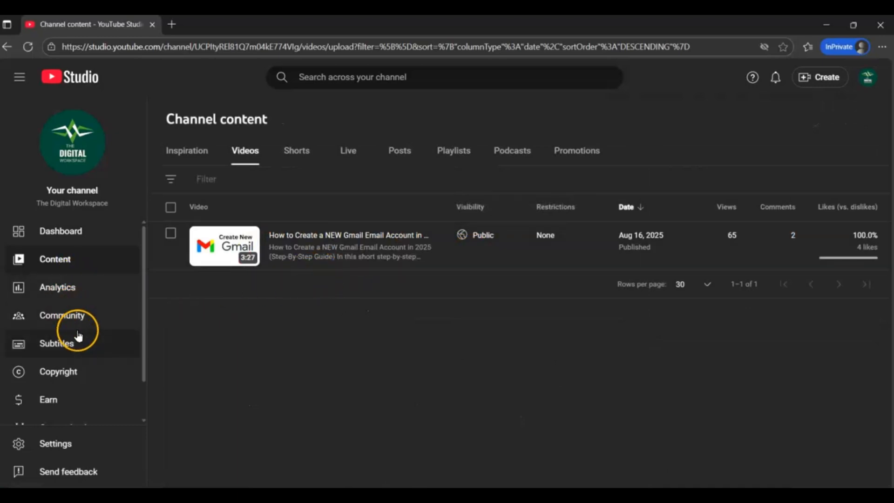
Step: Open the studio settings, review the channel's basic info, advanced settings and feature eligibility, and close the settings without changes
{"action": "scroll", "coordinate": [82, 354], "scroll_direction": "down", "scroll_amount": 2}
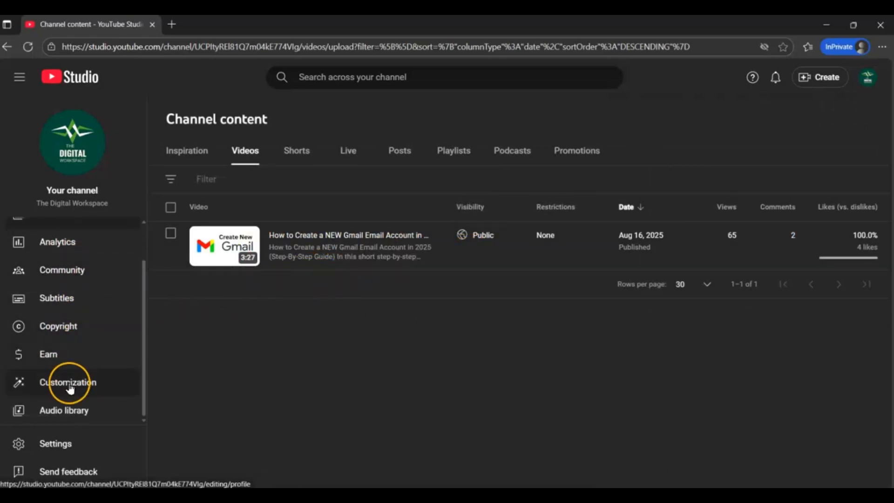
{"action": "left_click", "coordinate": [70, 389]}
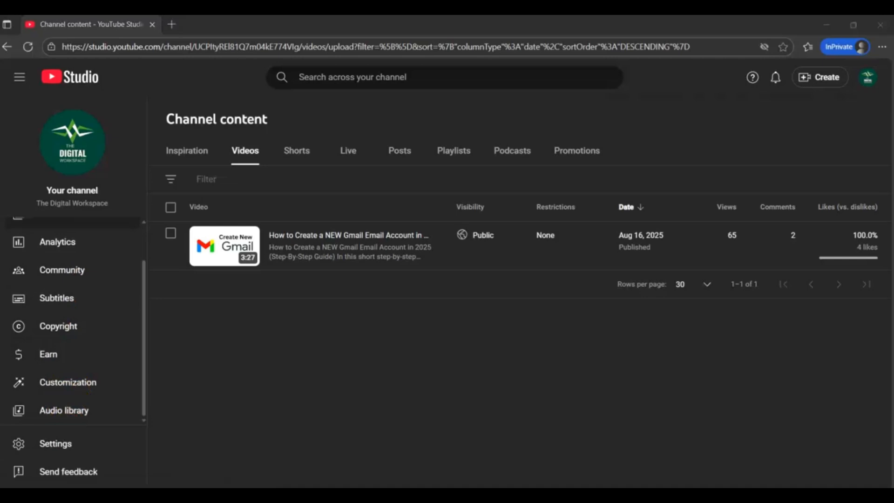
{"action": "left_click", "coordinate": [261, 326]}
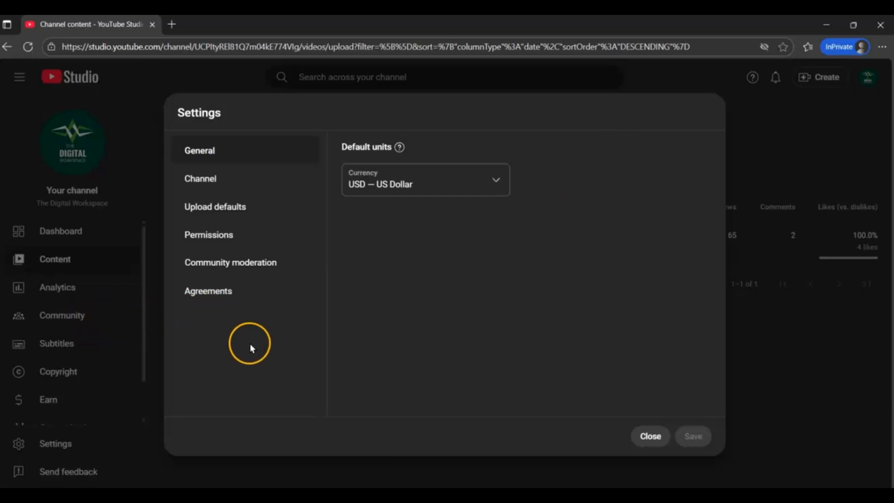
{"action": "left_click", "coordinate": [185, 182]}
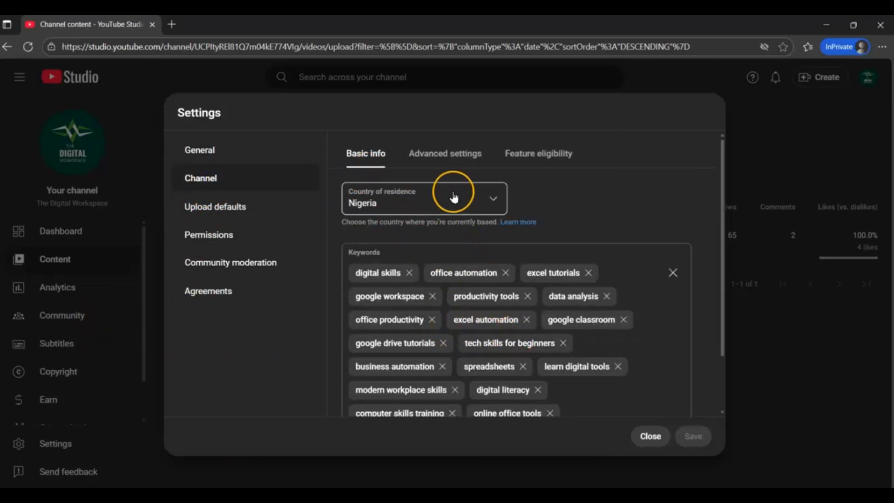
{"action": "left_click", "coordinate": [448, 154]}
{"action": "scroll", "coordinate": [479, 322], "scroll_direction": "down", "scroll_amount": 4}
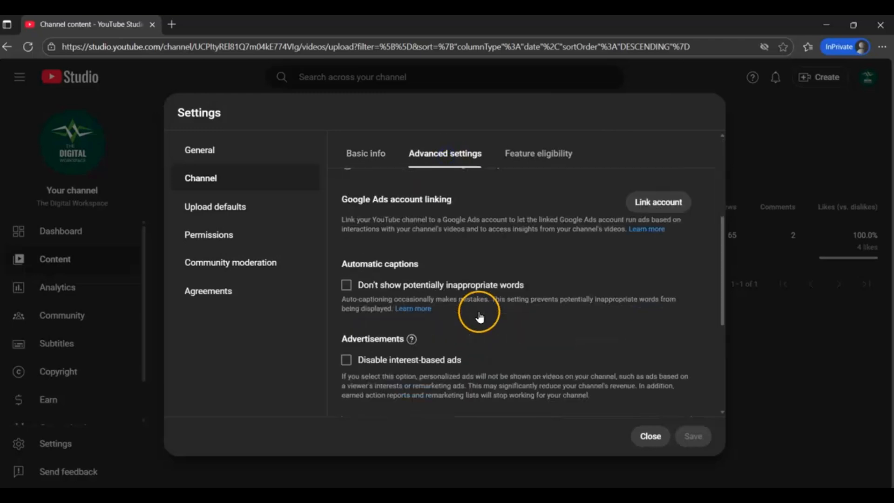
{"action": "scroll", "coordinate": [479, 318], "scroll_direction": "down", "scroll_amount": 5}
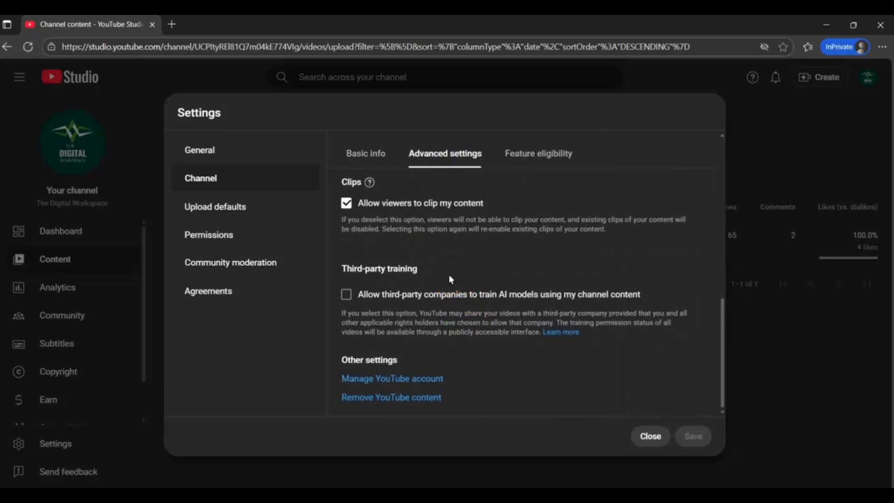
{"action": "scroll", "coordinate": [448, 275], "scroll_direction": "up", "scroll_amount": 9}
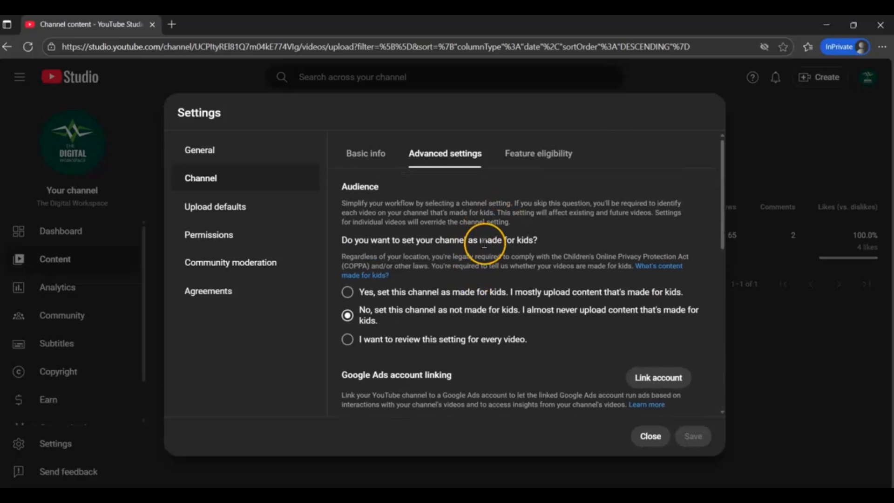
{"action": "left_click", "coordinate": [539, 155]}
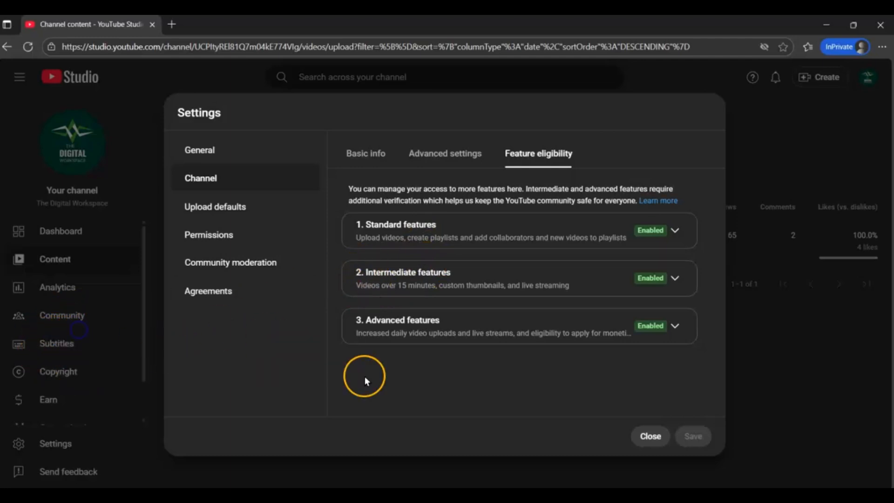
{"action": "left_click", "coordinate": [642, 435]}
Step: Open the channel customization page and review the banner image, profile picture, channel name and handle
{"action": "scroll", "coordinate": [16, 320], "scroll_direction": "down", "scroll_amount": 1}
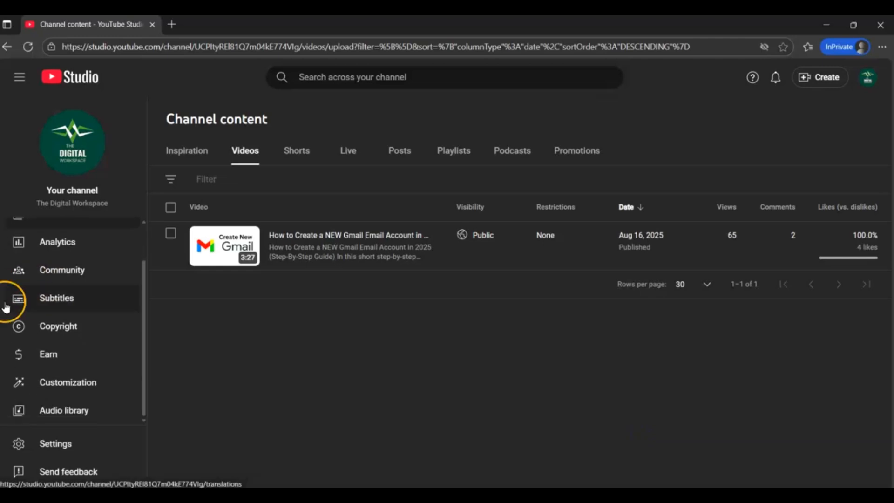
{"action": "left_click", "coordinate": [74, 383]}
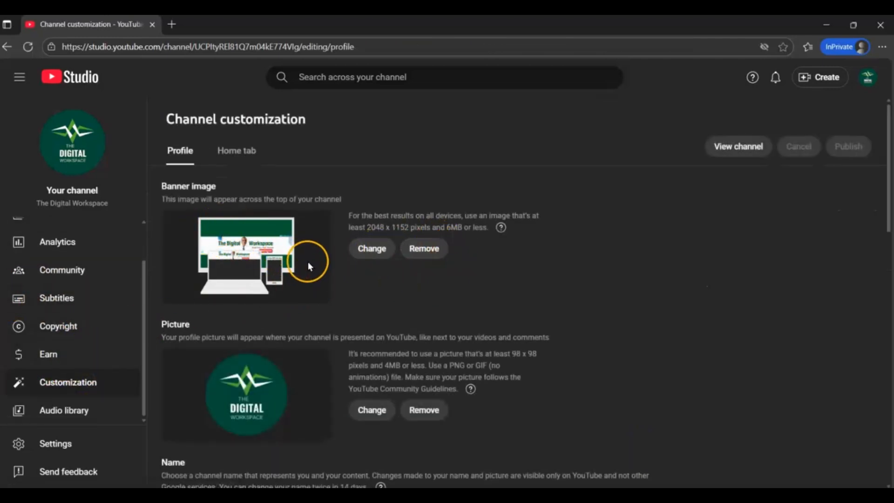
{"action": "scroll", "coordinate": [378, 272], "scroll_direction": "down", "scroll_amount": 3}
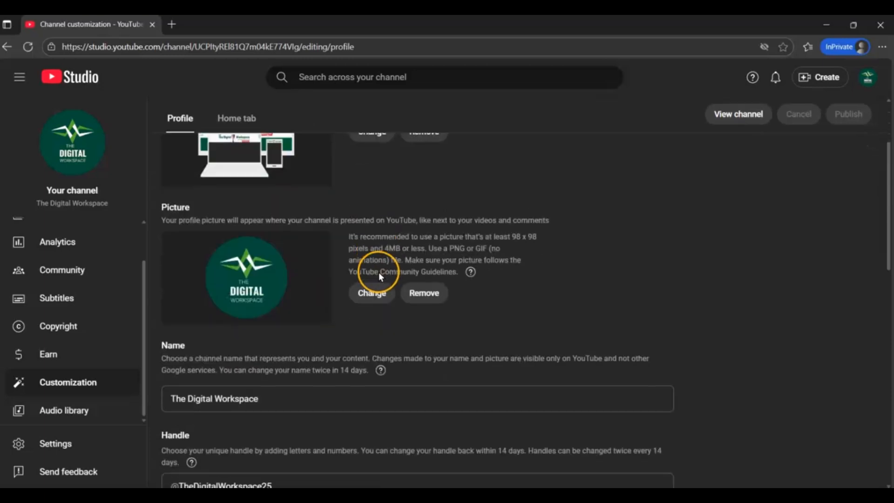
{"action": "scroll", "coordinate": [333, 272], "scroll_direction": "down", "scroll_amount": 3}
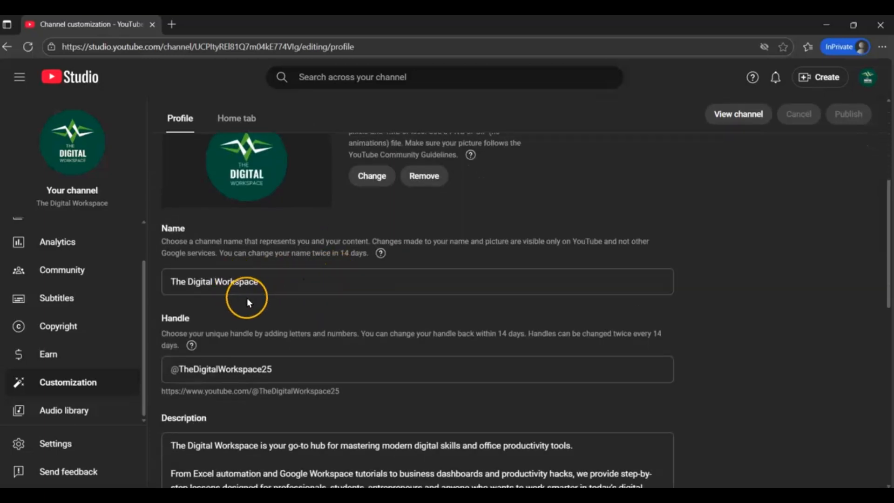
{"action": "triple_click", "coordinate": [281, 281]}
{"action": "left_click", "coordinate": [299, 366]}
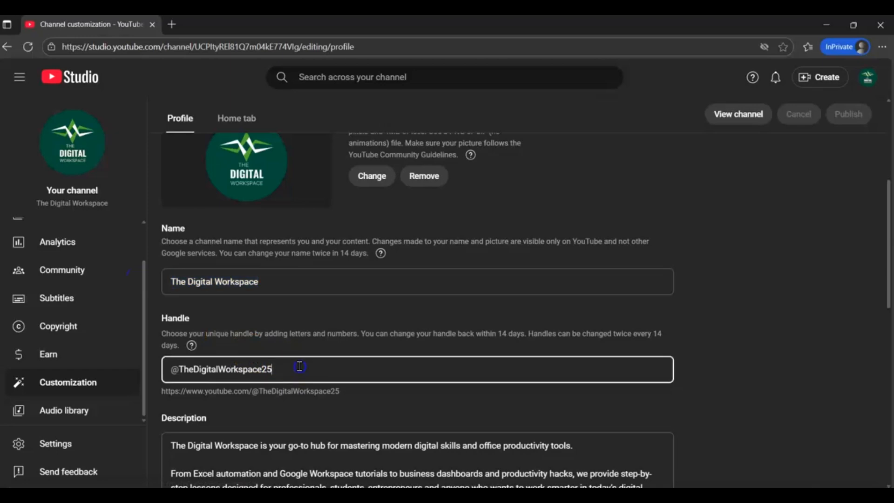
{"action": "scroll", "coordinate": [298, 340], "scroll_direction": "down", "scroll_amount": 3}
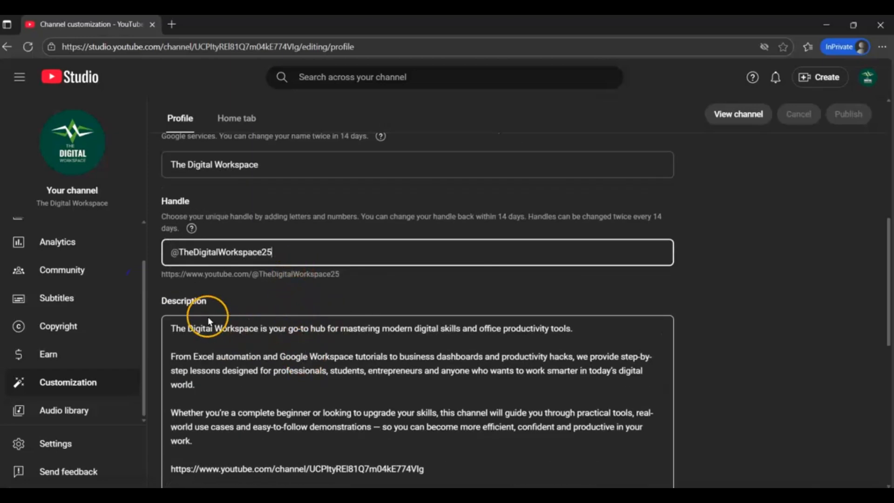
Step: Review the profile's description, channel URL, links, contact email and video watermark without changing them
{"action": "scroll", "coordinate": [236, 335], "scroll_direction": "down", "scroll_amount": 5}
{"action": "scroll", "coordinate": [247, 289], "scroll_direction": "down", "scroll_amount": 4}
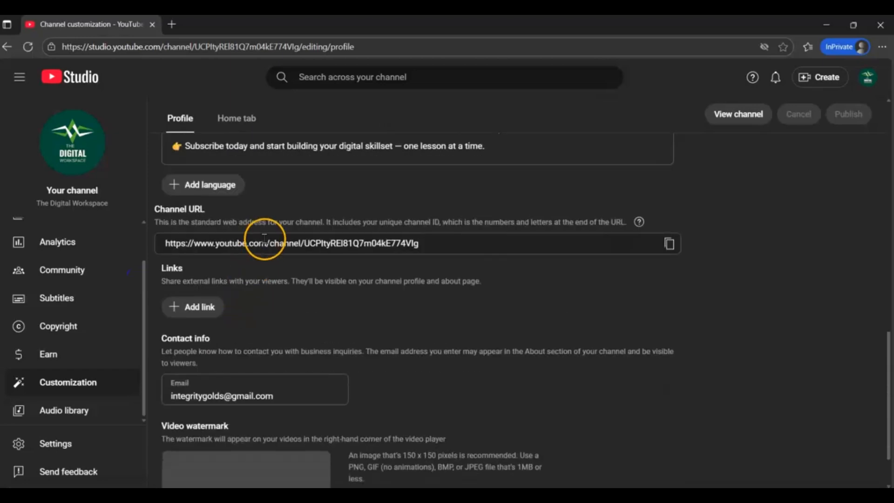
{"action": "scroll", "coordinate": [268, 258], "scroll_direction": "up", "scroll_amount": 9}
{"action": "scroll", "coordinate": [297, 264], "scroll_direction": "down", "scroll_amount": 6}
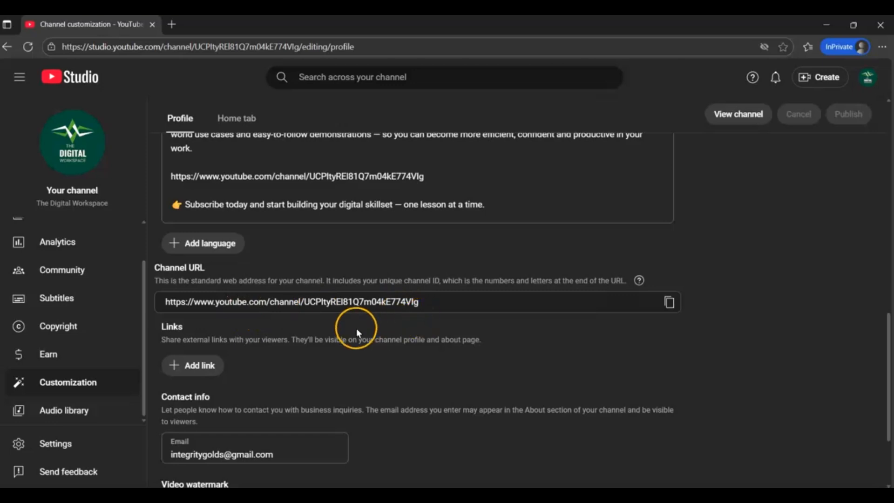
{"action": "scroll", "coordinate": [342, 331], "scroll_direction": "down", "scroll_amount": 3}
{"action": "left_click_drag", "start_coordinate": [321, 335], "coordinate": [155, 333]}
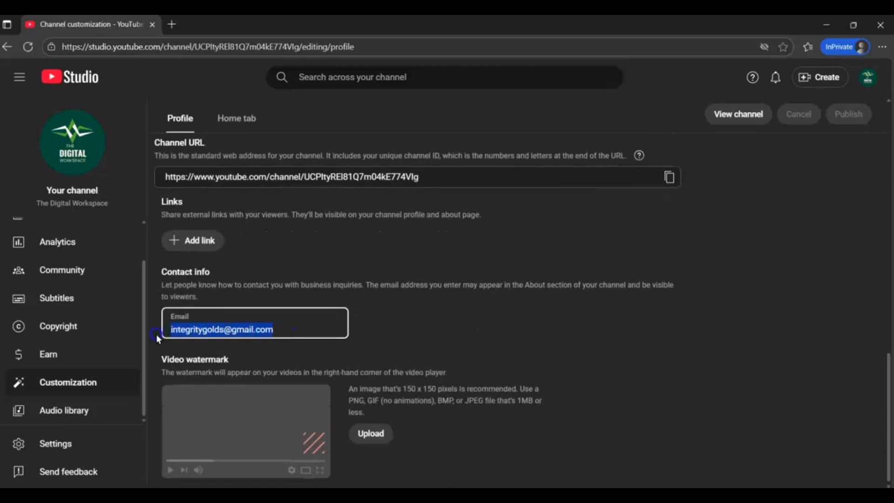
{"action": "left_click", "coordinate": [288, 327]}
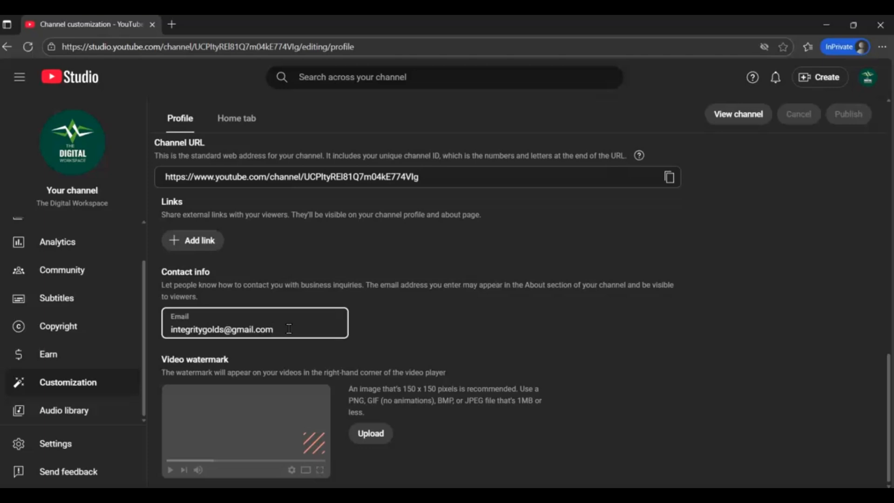
Step: Copy the channel URL from the profile and load the public channel page in a new browser tab
{"action": "scroll", "coordinate": [326, 317], "scroll_direction": "up", "scroll_amount": 3}
{"action": "left_click_drag", "start_coordinate": [427, 294], "coordinate": [163, 298]}
{"action": "key", "text": "ctrl+c"}
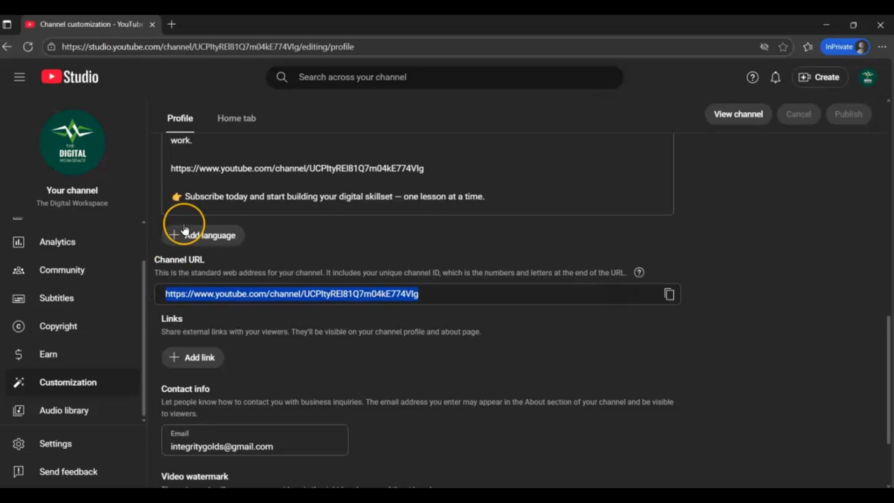
{"action": "left_click", "coordinate": [172, 24]}
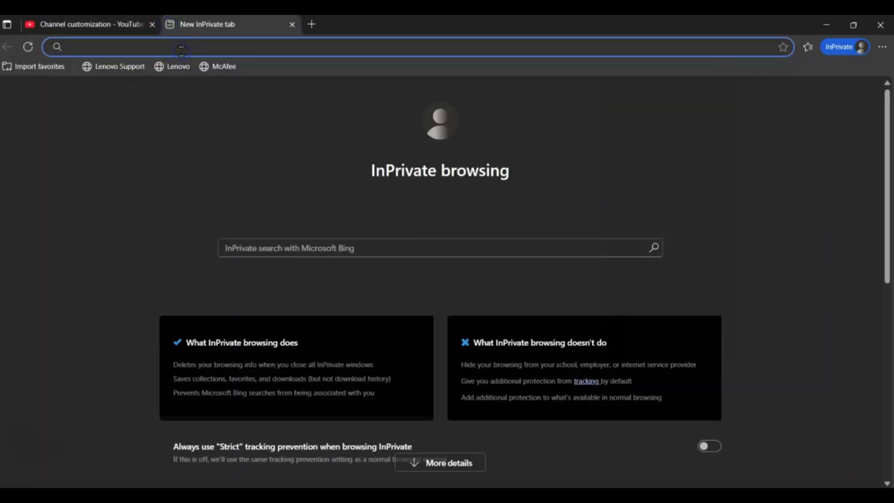
{"action": "key", "text": "ctrl+v"}
{"action": "key", "text": "Return"}
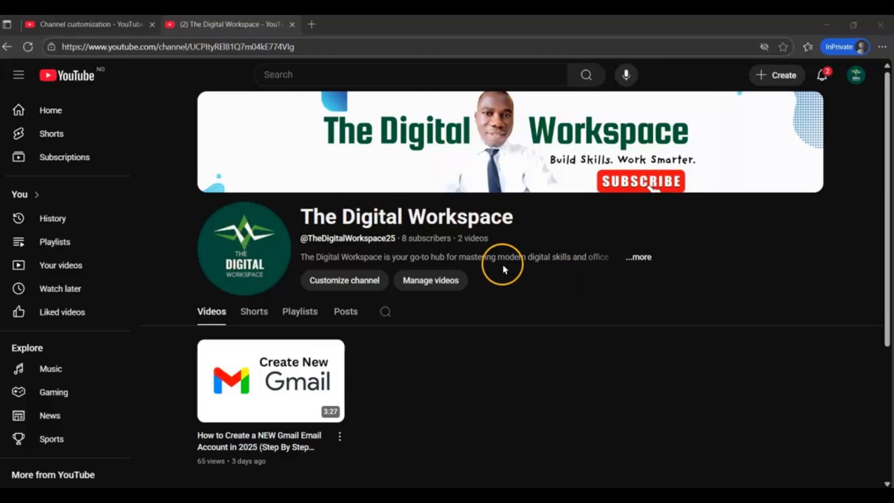
Step: Expand the full channel description on the public page, read the details and additional channel info, and close it
{"action": "left_click", "coordinate": [640, 259]}
{"action": "scroll", "coordinate": [413, 200], "scroll_direction": "down", "scroll_amount": 3}
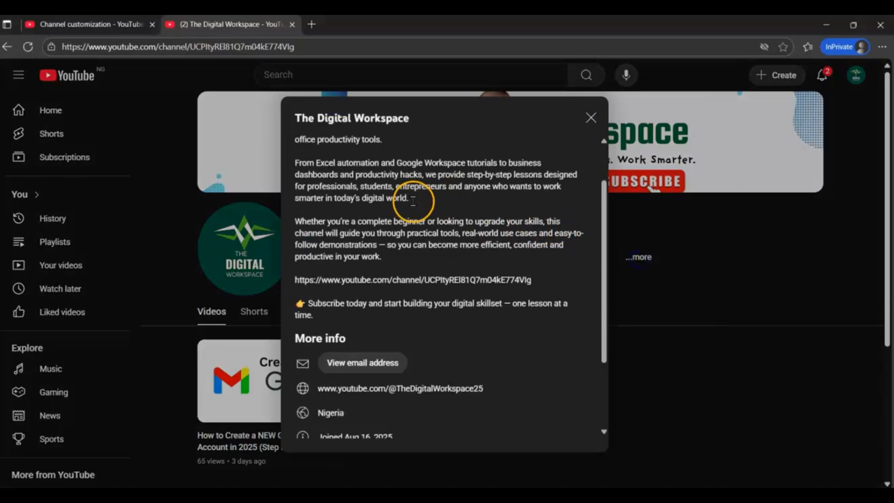
{"action": "scroll", "coordinate": [426, 335], "scroll_direction": "up", "scroll_amount": 3}
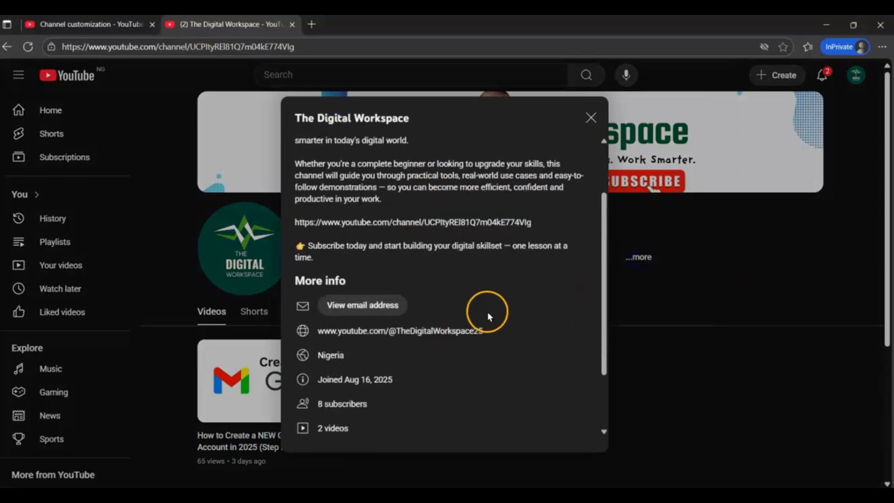
{"action": "left_click", "coordinate": [645, 311]}
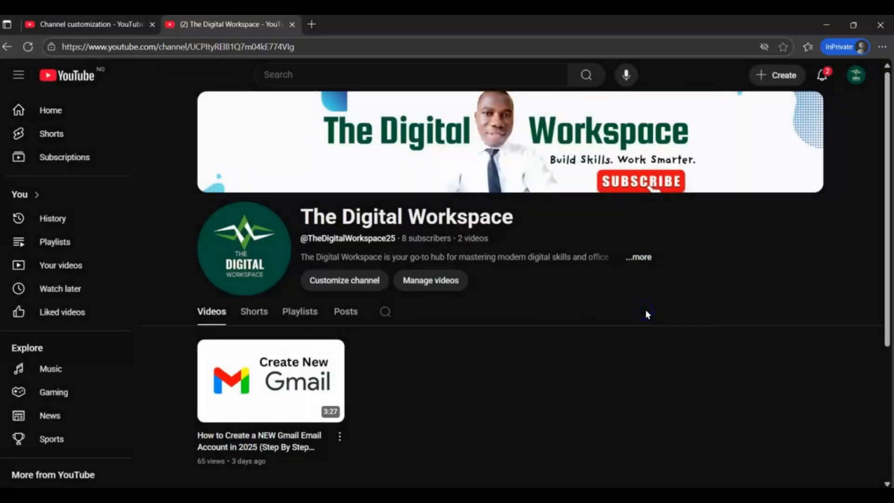